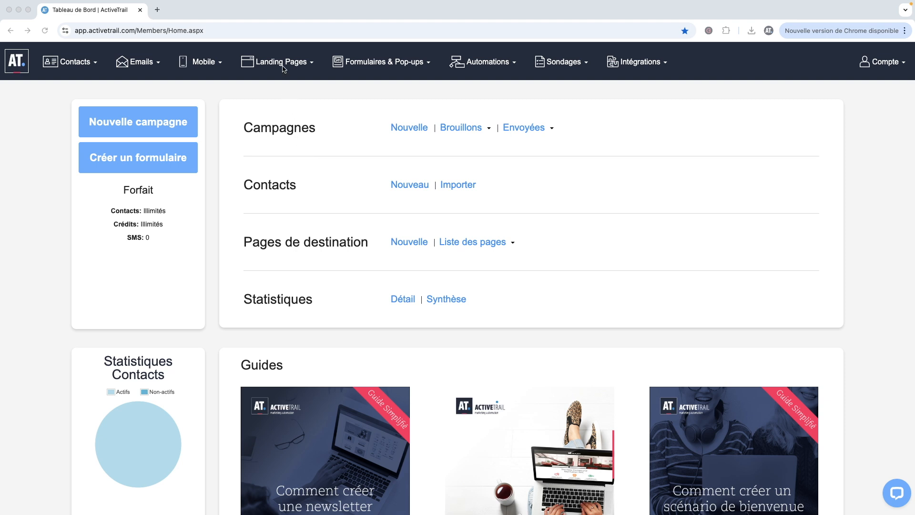
# - Start a new landing page from the Cadeau template
pyautogui.moveTo(276, 65)
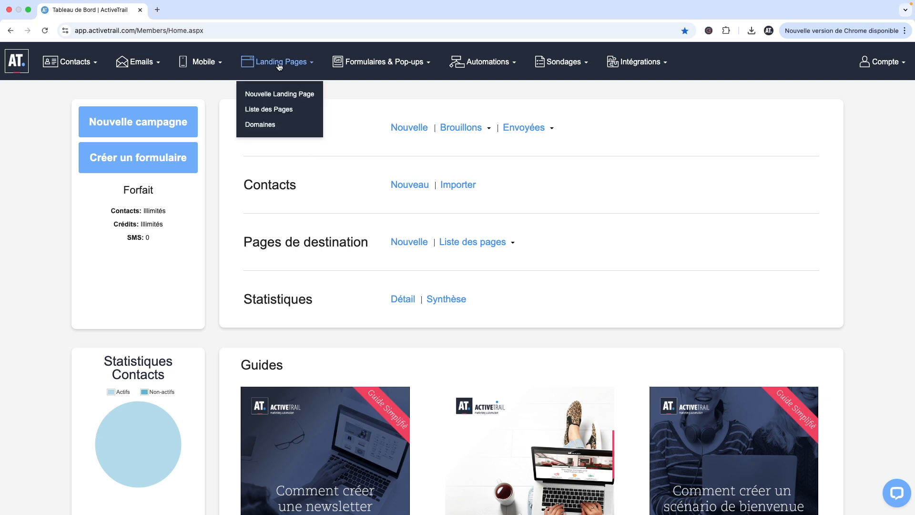
pyautogui.click(267, 98)
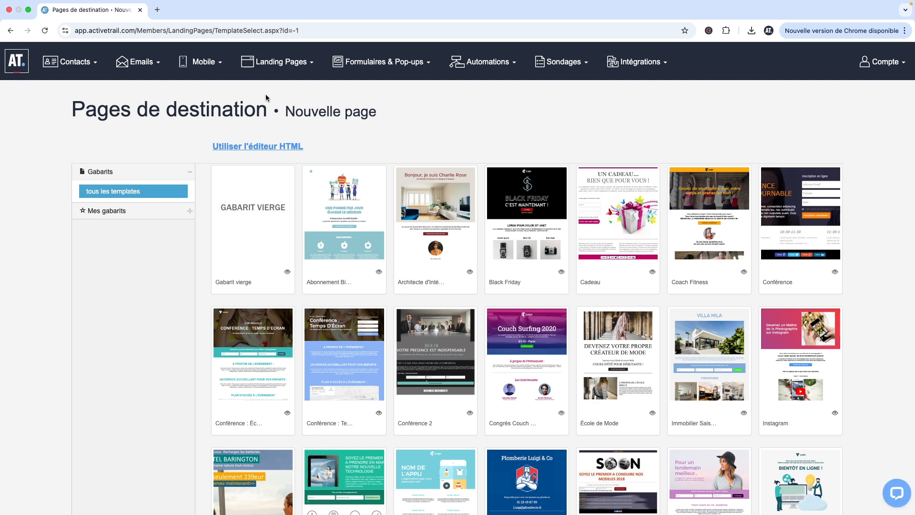
pyautogui.scroll(-3, 379, 250)
pyautogui.scroll(2, 379, 251)
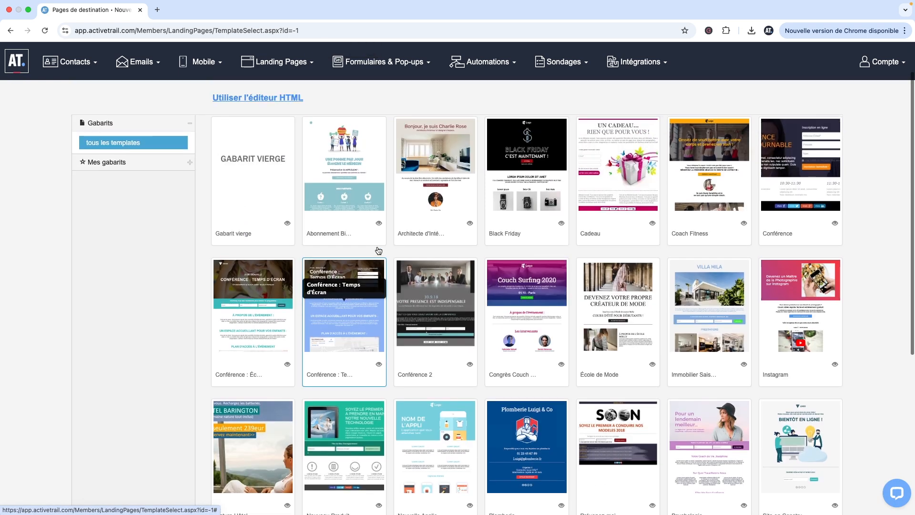
pyautogui.scroll(1, 379, 251)
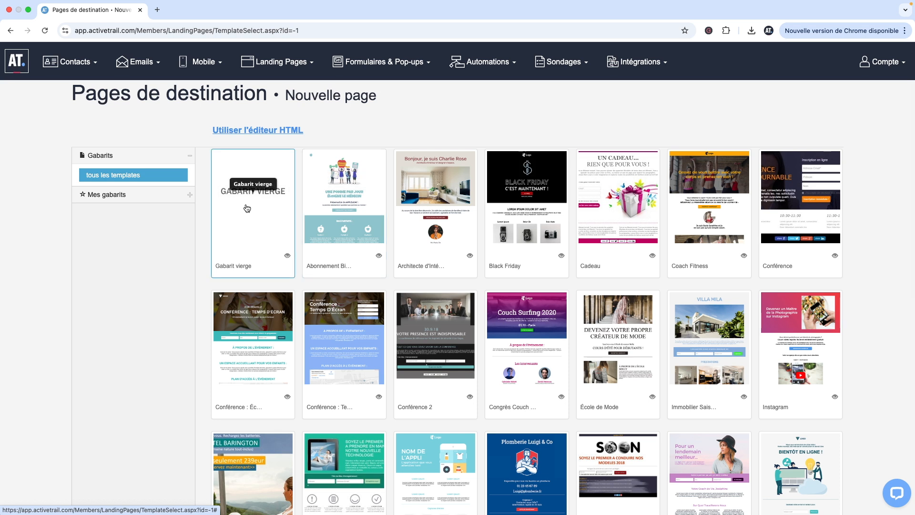
pyautogui.click(606, 225)
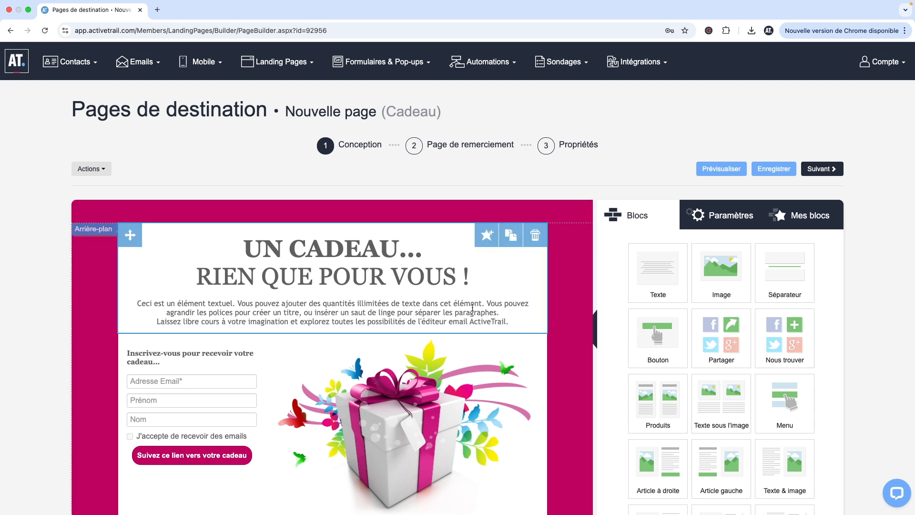
# - Add an Image block below the header and move it to the top of the page
pyautogui.scroll(-3, 472, 308)
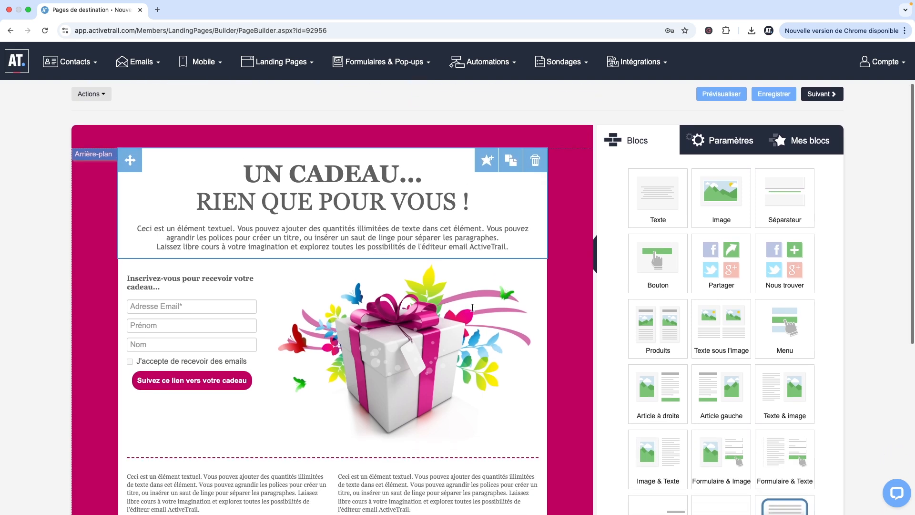
pyautogui.scroll(1, 472, 308)
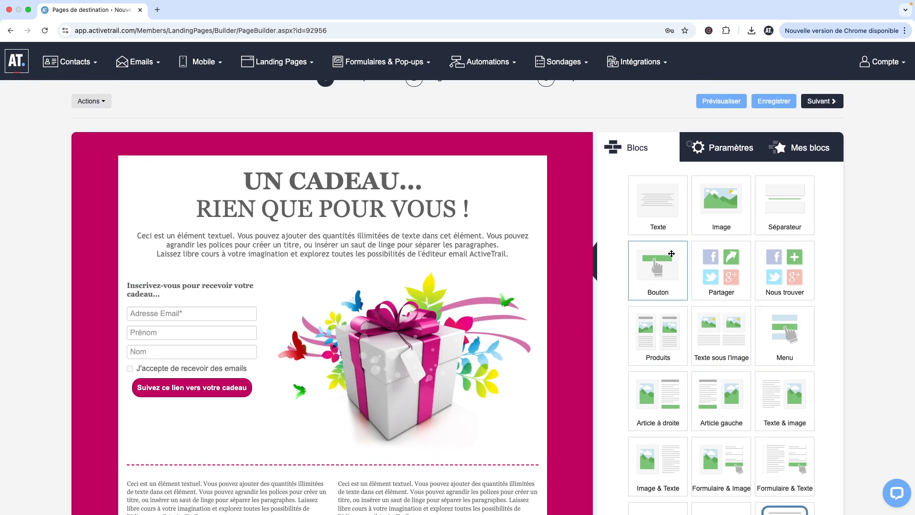
pyautogui.moveTo(717, 217); pyautogui.dragTo(486, 264)
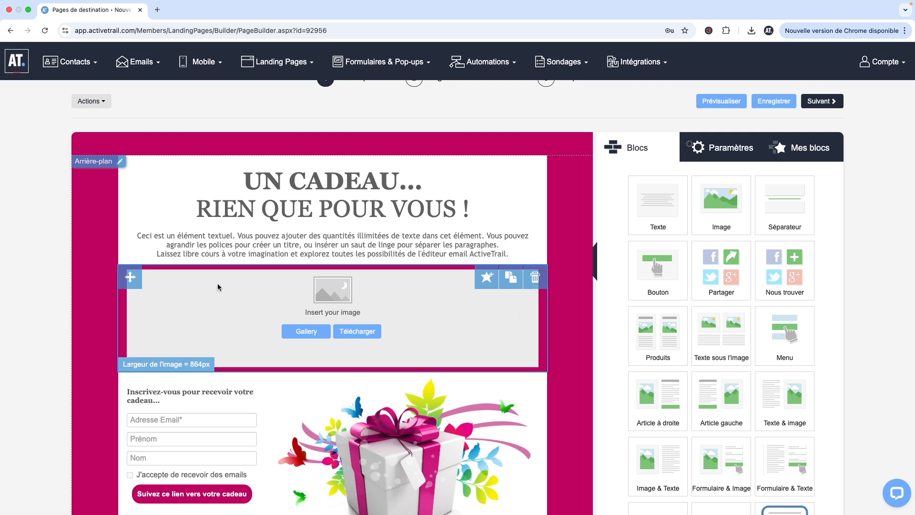
pyautogui.moveTo(128, 279); pyautogui.dragTo(138, 205)
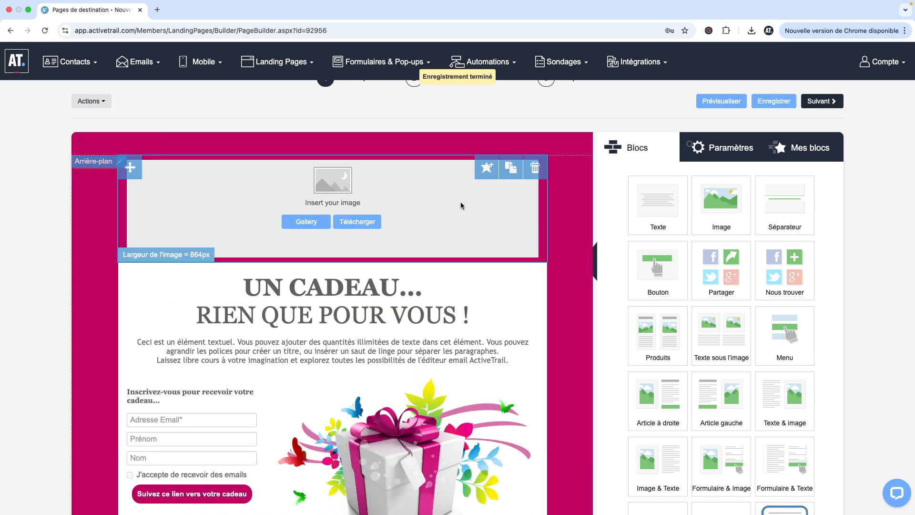
# - Delete the empty Image block at the top of the page
pyautogui.click(534, 167)
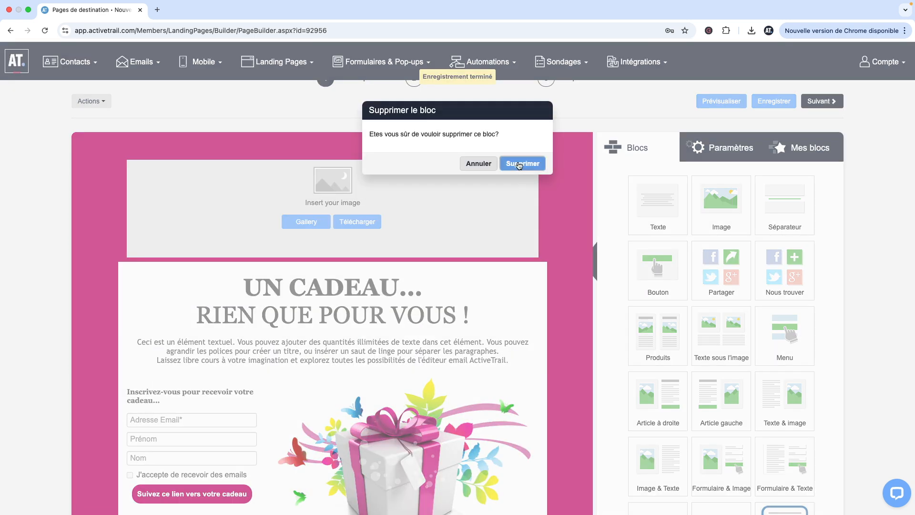
pyautogui.click(523, 162)
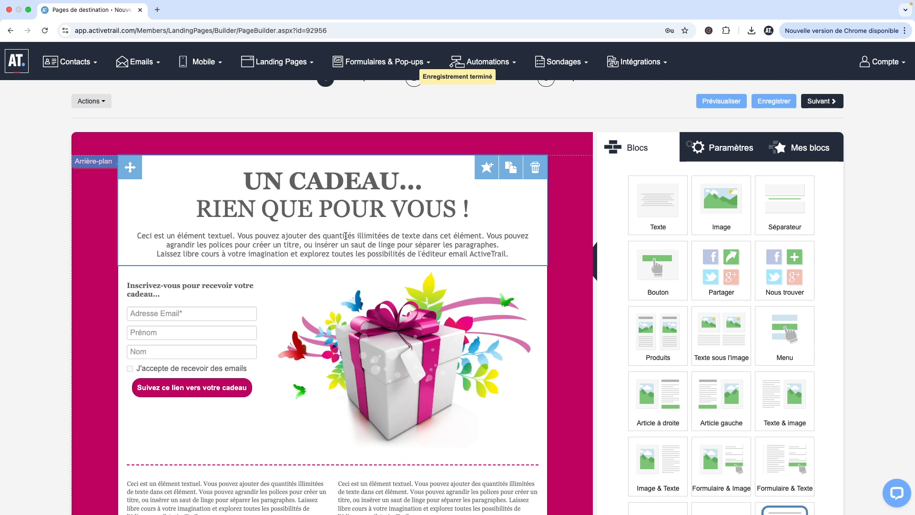
pyautogui.click(346, 236)
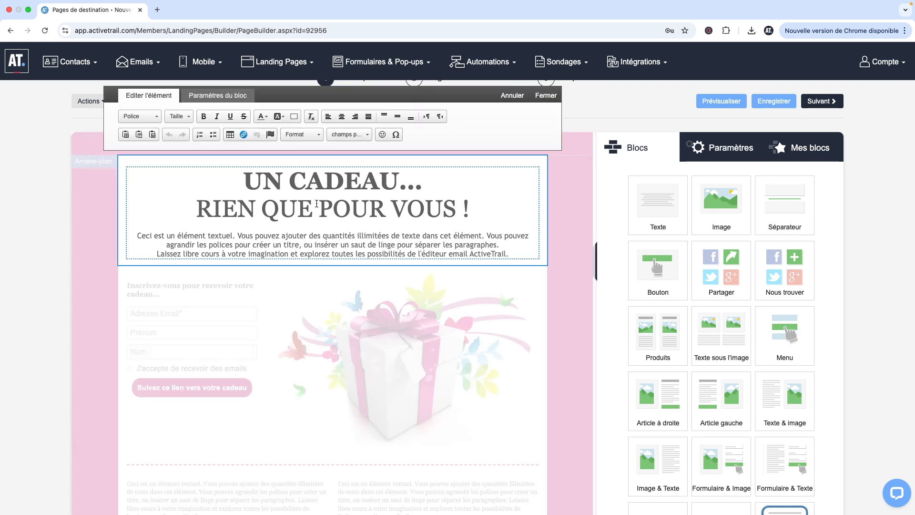
pyautogui.click(570, 217)
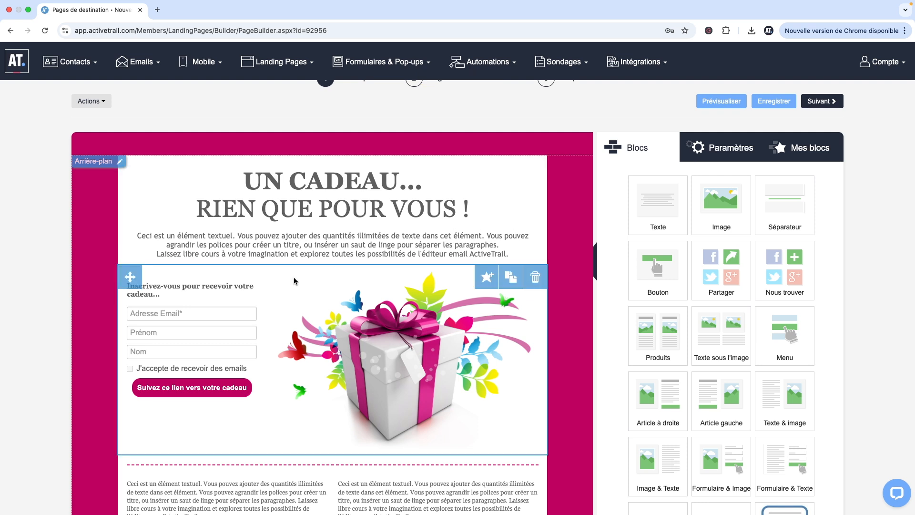
# - Add a Ville field to the sign-up form's fields
pyautogui.click(209, 318)
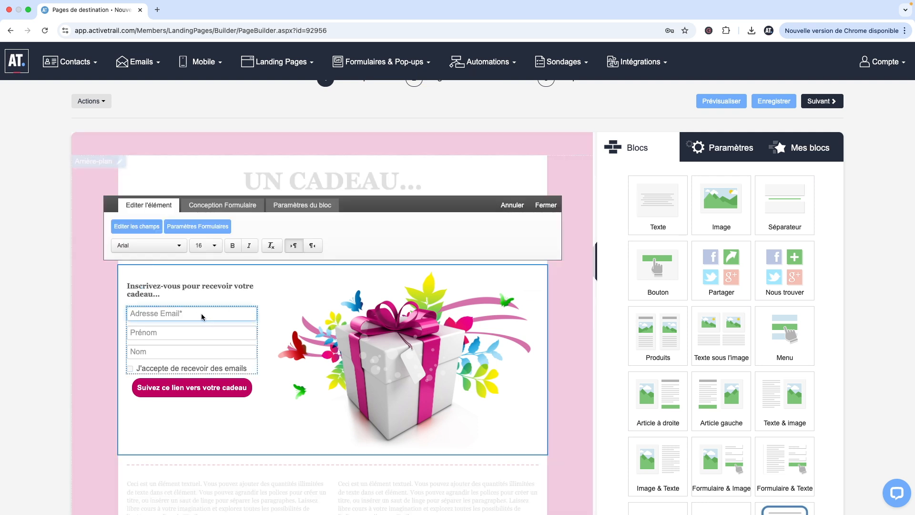
pyautogui.click(196, 332)
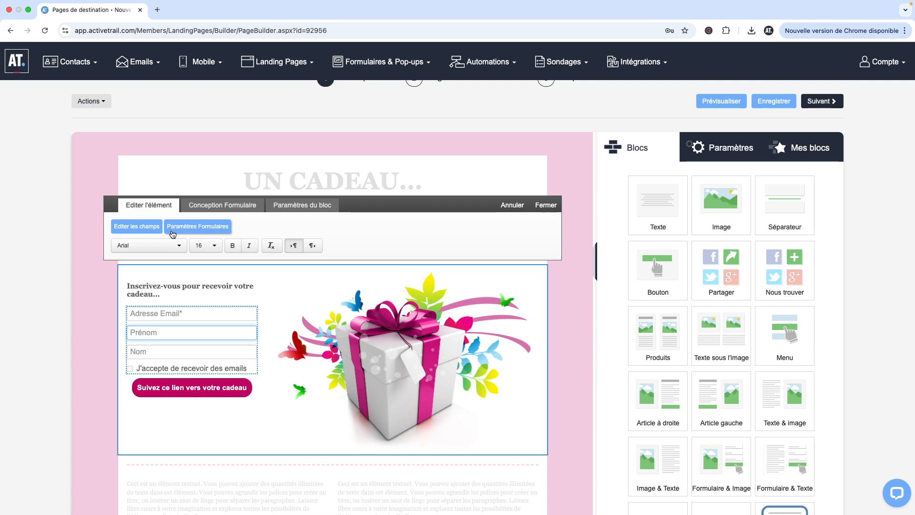
pyautogui.click(142, 229)
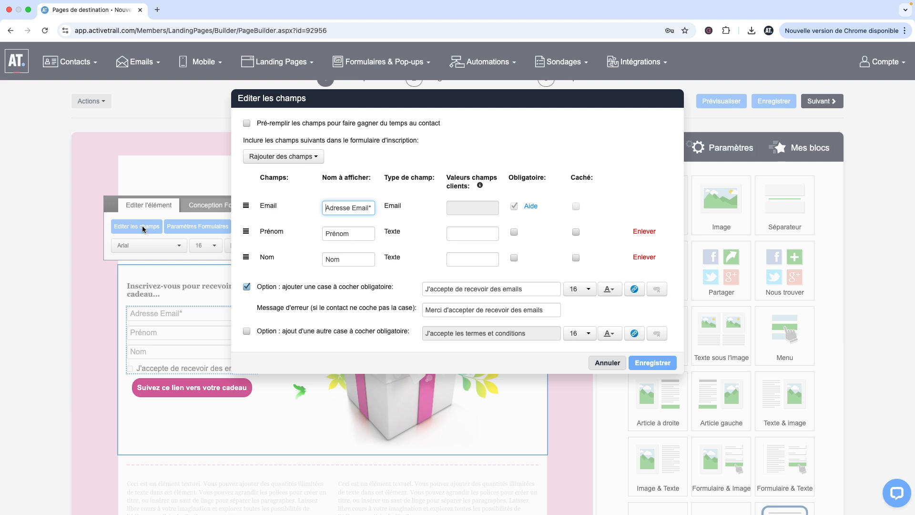
pyautogui.click(267, 157)
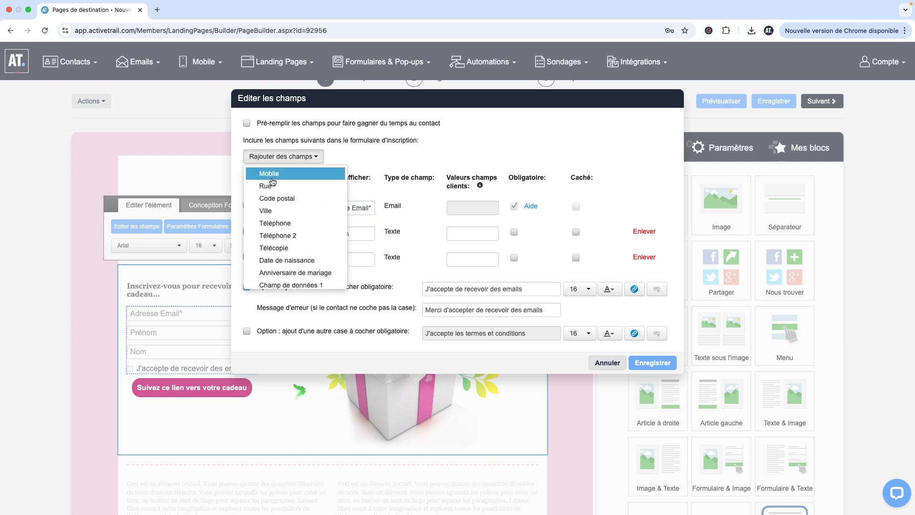
pyautogui.click(272, 211)
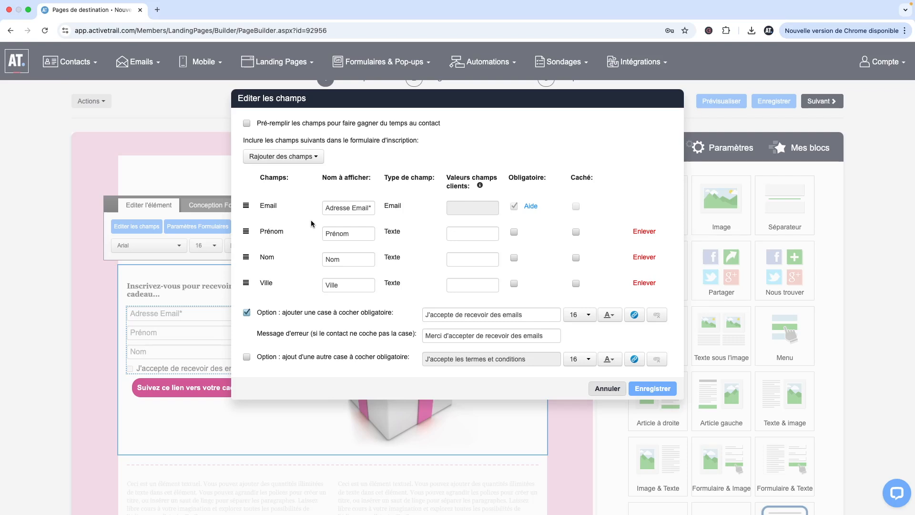
# - Enable pre-filling of the form fields for contacts
pyautogui.click(291, 161)
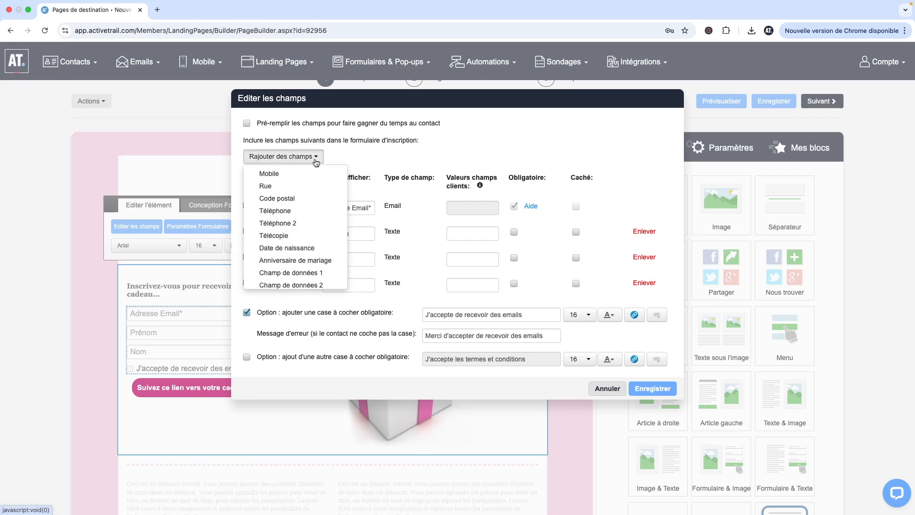
pyautogui.click(351, 154)
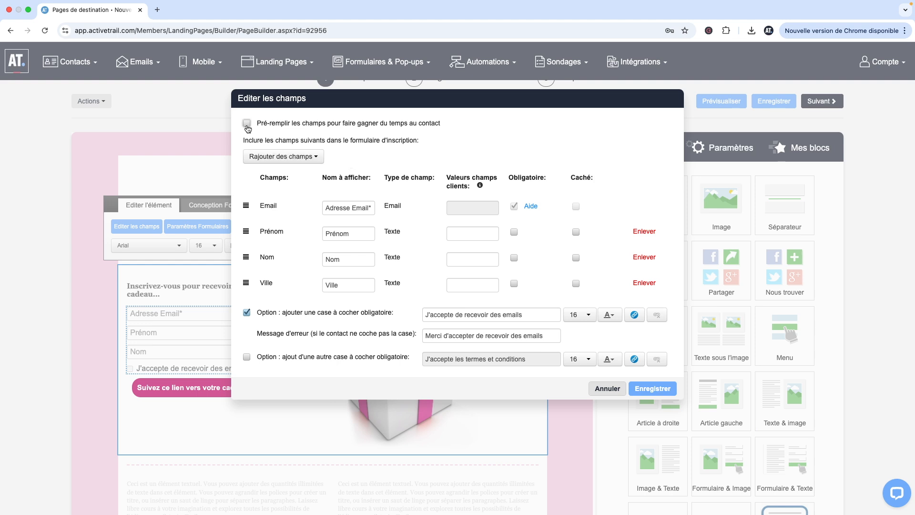
pyautogui.click(247, 124)
# - Add the Champ de données 1 field to the form with the Cases à cocher field type
pyautogui.click(305, 162)
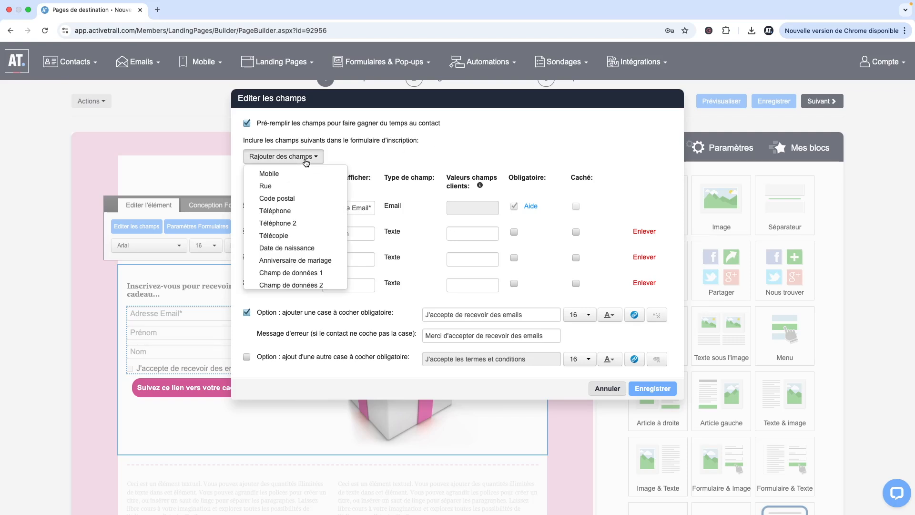
pyautogui.click(288, 275)
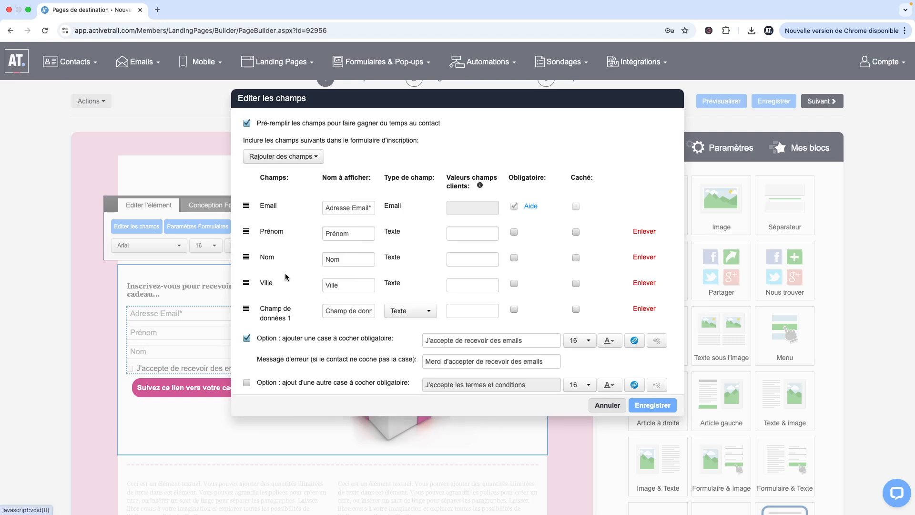
pyautogui.click(406, 311)
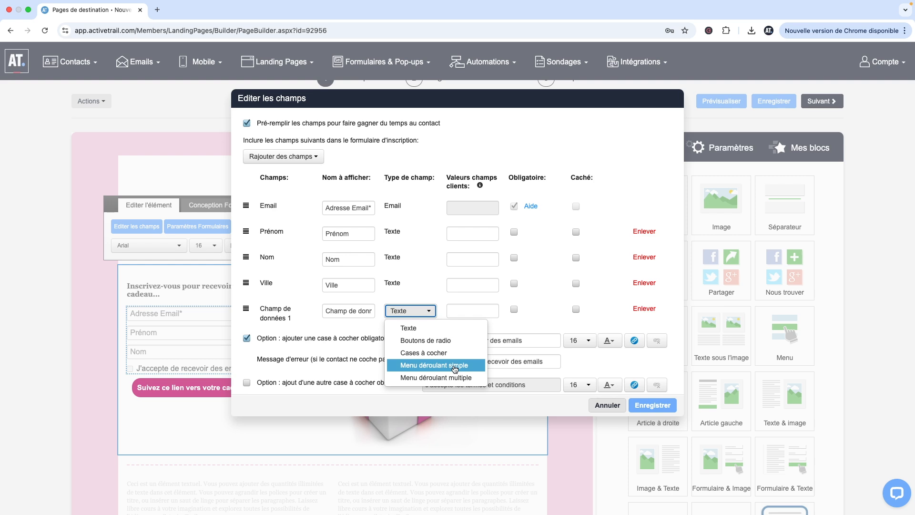
pyautogui.click(443, 353)
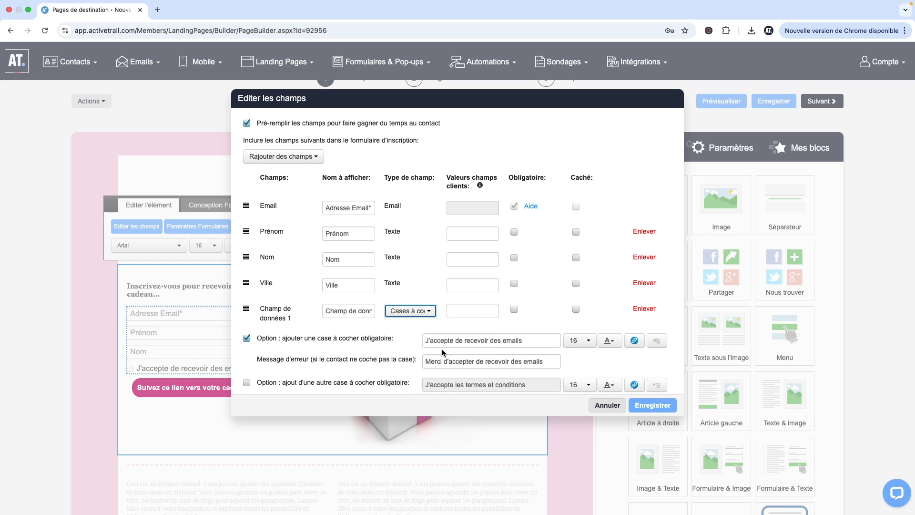
# - Give the new field the values vert,rouge,jaune and the display name couleur, then save the fields
pyautogui.click(459, 309)
pyautogui.write('vert,rouge,jaune')
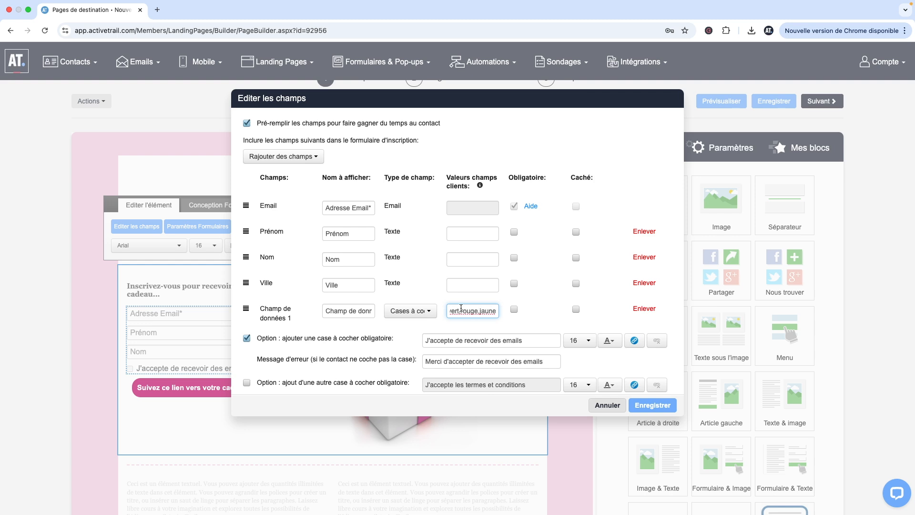
pyautogui.tripleClick(350, 313)
pyautogui.write('couleur')
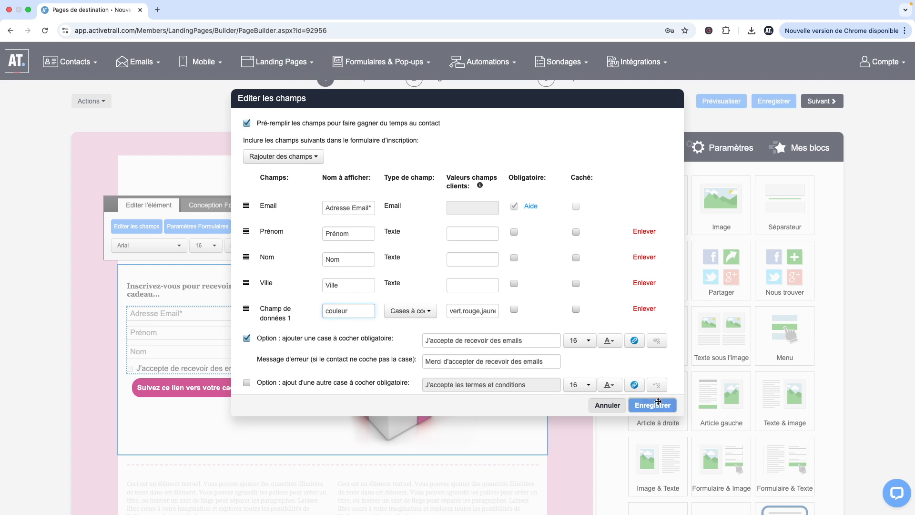
pyautogui.click(653, 405)
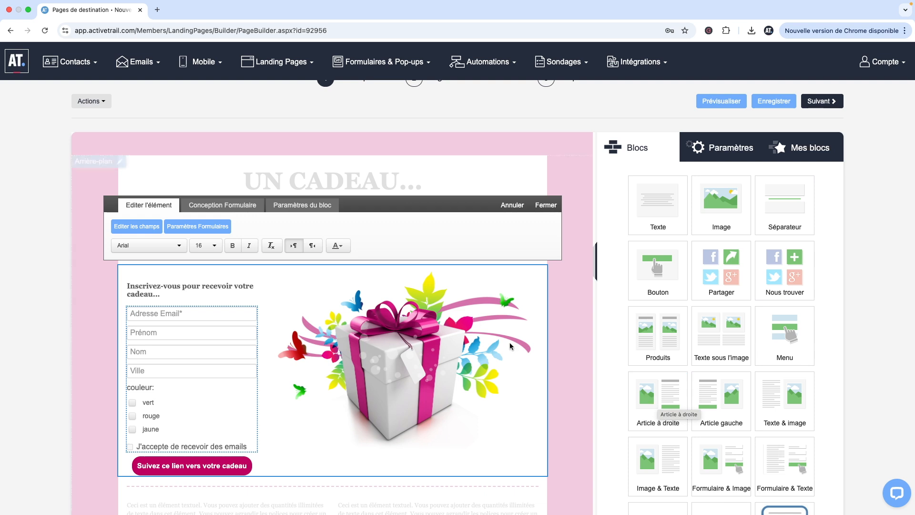
# - Try enabling e-mail notification of new subscribers' details in the form settings
pyautogui.click(212, 228)
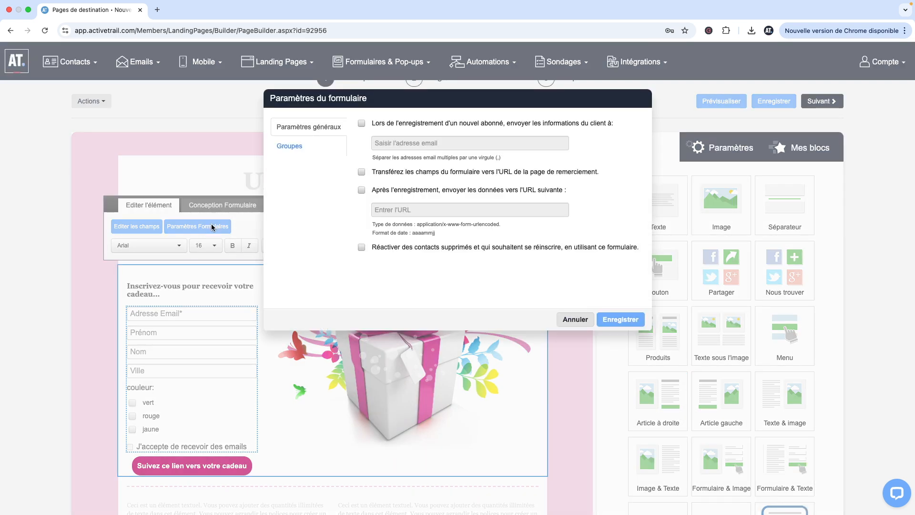
pyautogui.click(361, 124)
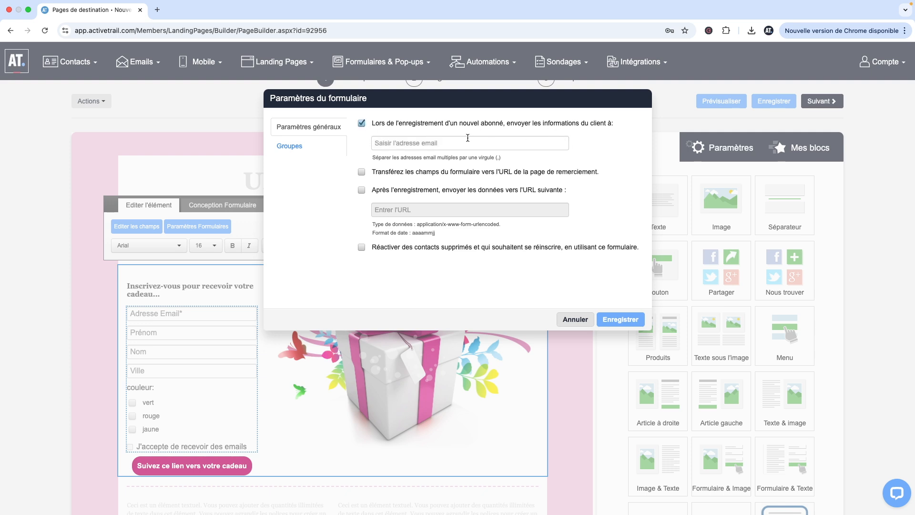
pyautogui.click(412, 143)
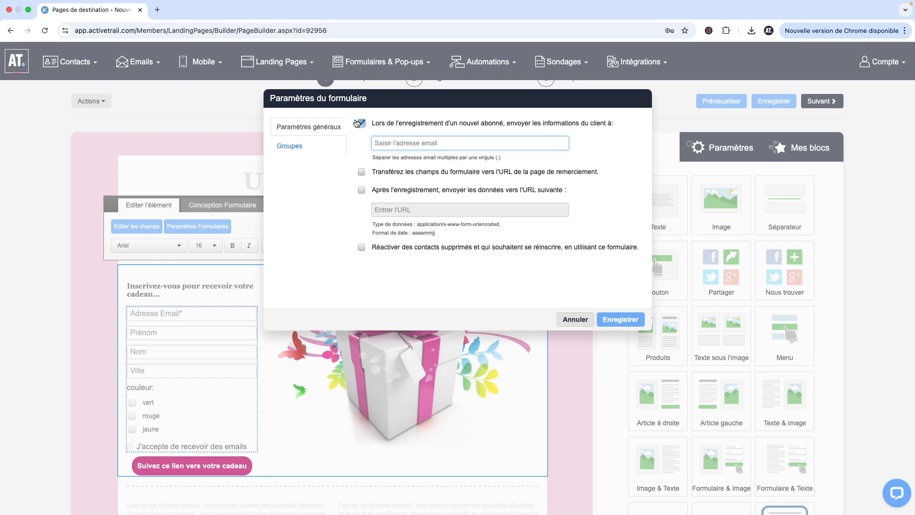
pyautogui.click(362, 123)
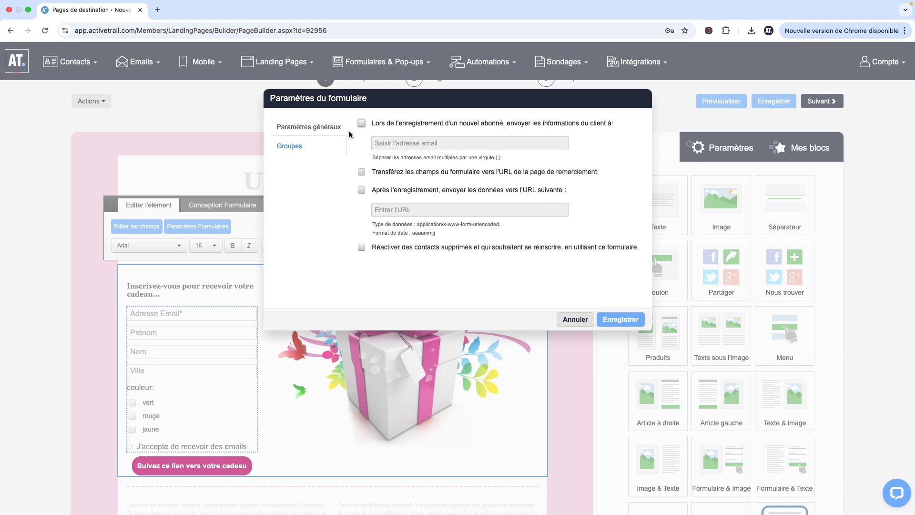
# - Assign the form's subscribers to the Groupe par défaut group and save the form settings
pyautogui.click(295, 152)
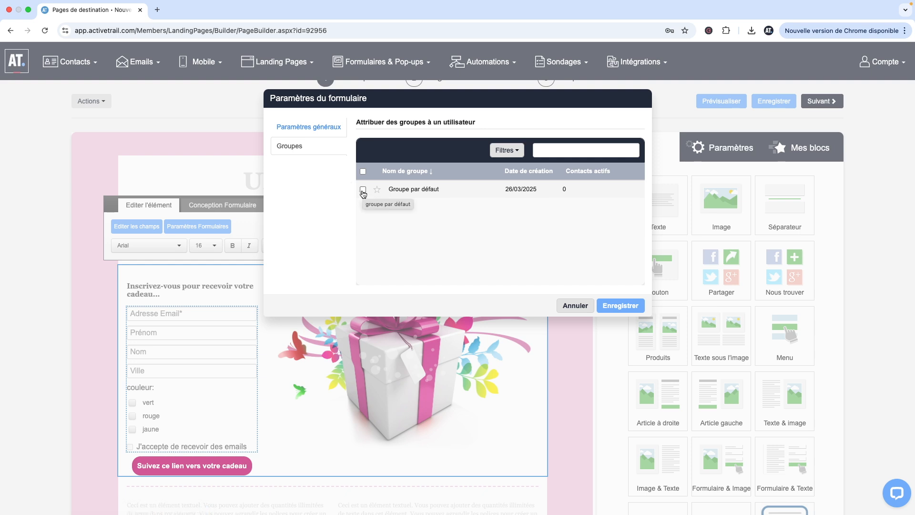
pyautogui.click(363, 191)
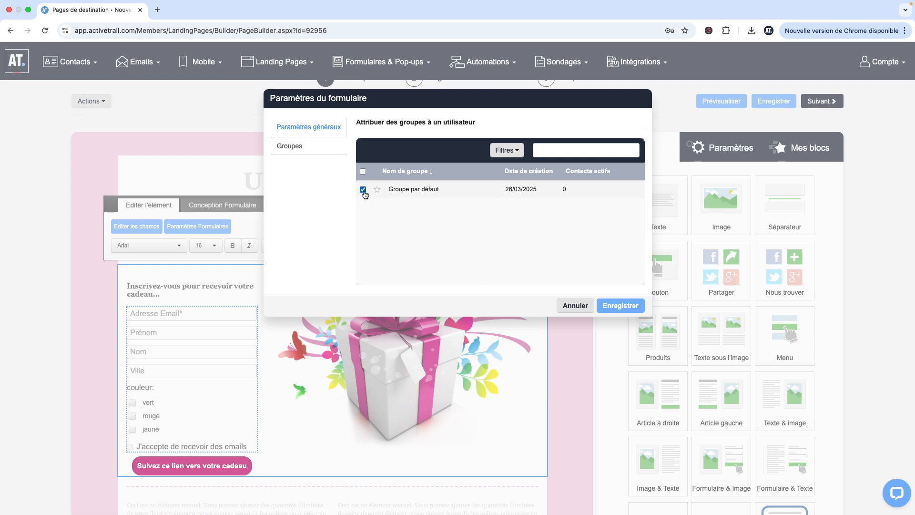
pyautogui.click(620, 306)
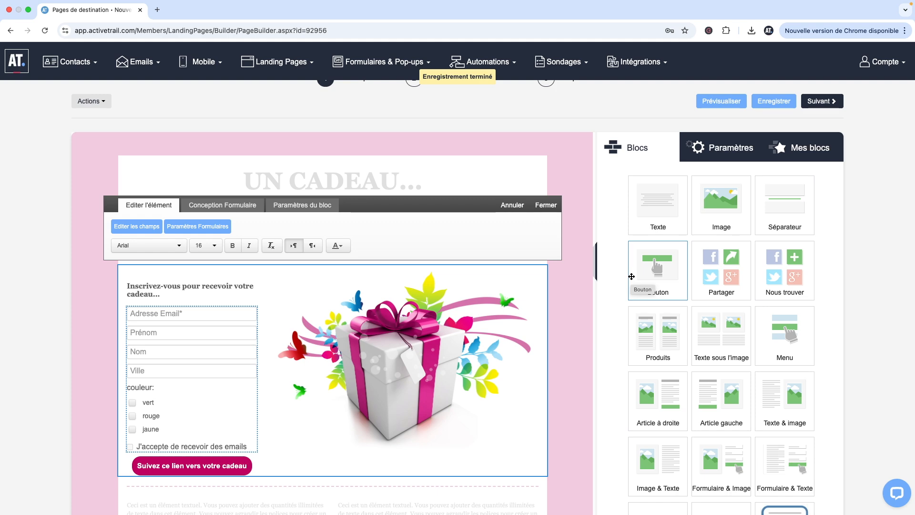
# - Preview the landing page
pyautogui.click(719, 102)
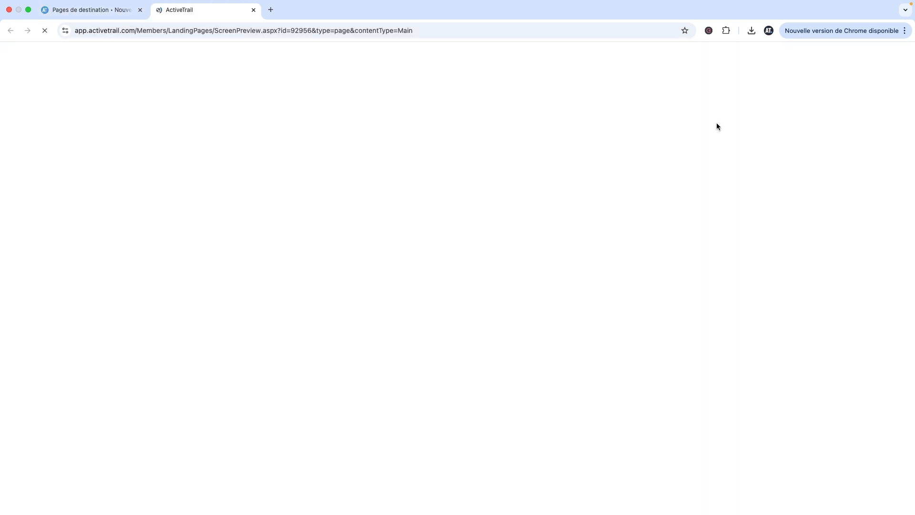
# - Scroll through the landing page preview to check the form, then close the preview tab
pyautogui.scroll(-1, 386, 248)
pyautogui.scroll(-2, 386, 249)
pyautogui.scroll(2, 386, 249)
pyautogui.scroll(-5, 765, 273)
pyautogui.scroll(15, 765, 273)
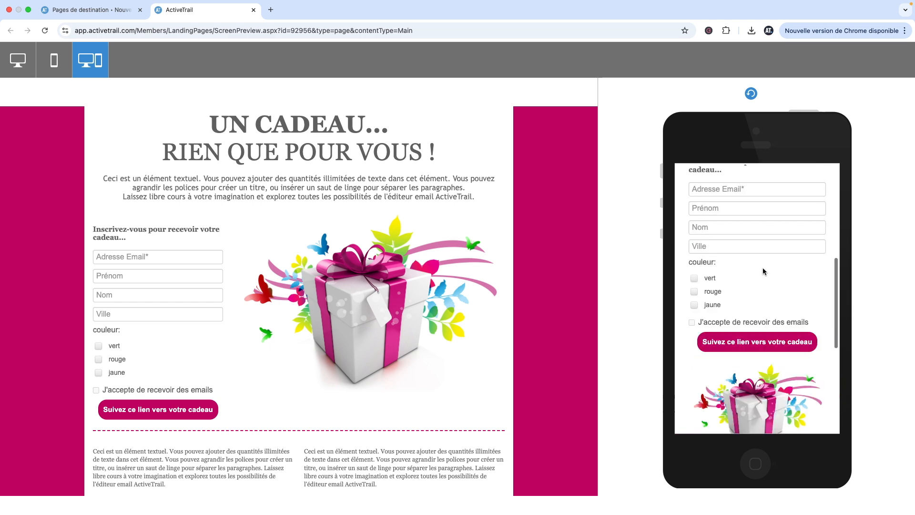
pyautogui.click(254, 10)
# - Continue to the next step and name the landing page ma landing, then save it
pyautogui.click(817, 102)
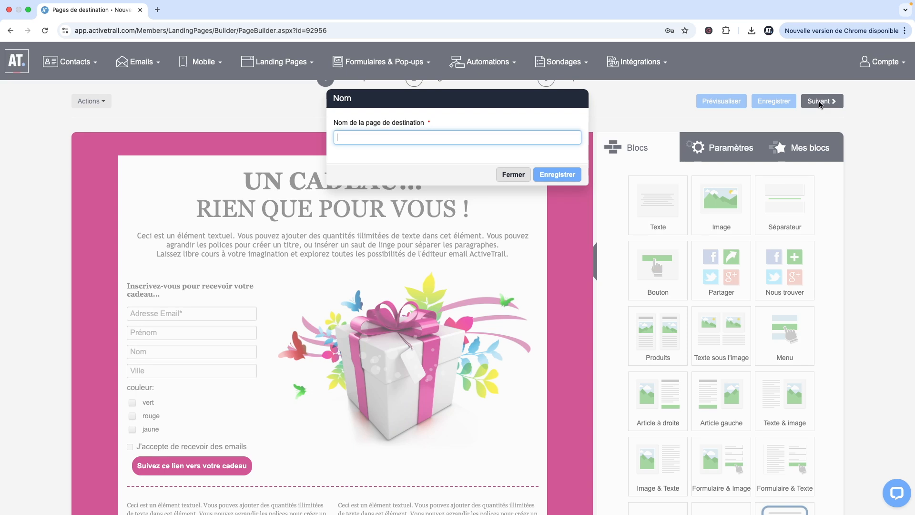
pyautogui.write('m')
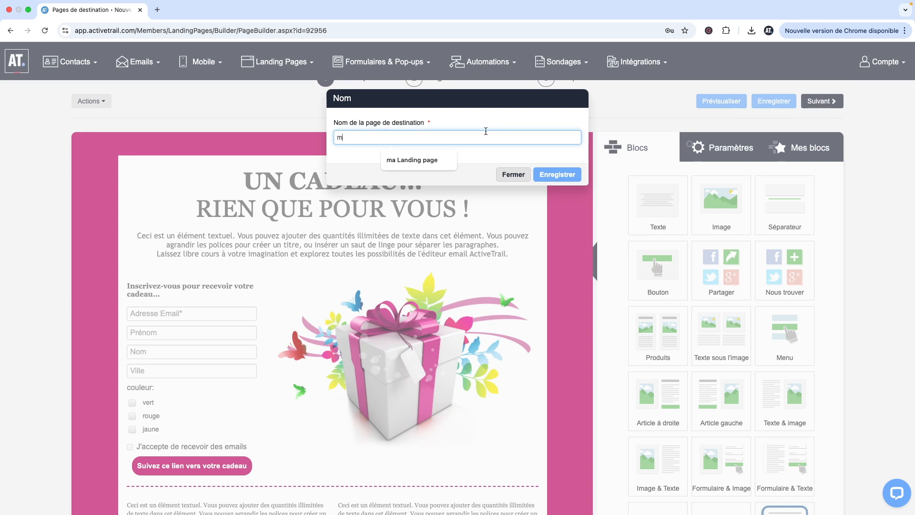
pyautogui.click(447, 161)
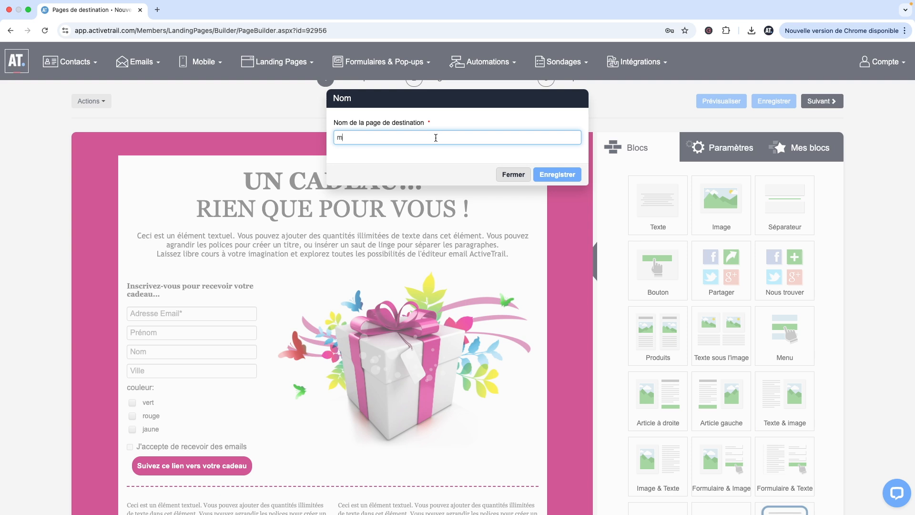
pyautogui.write('a landing')
pyautogui.click(550, 175)
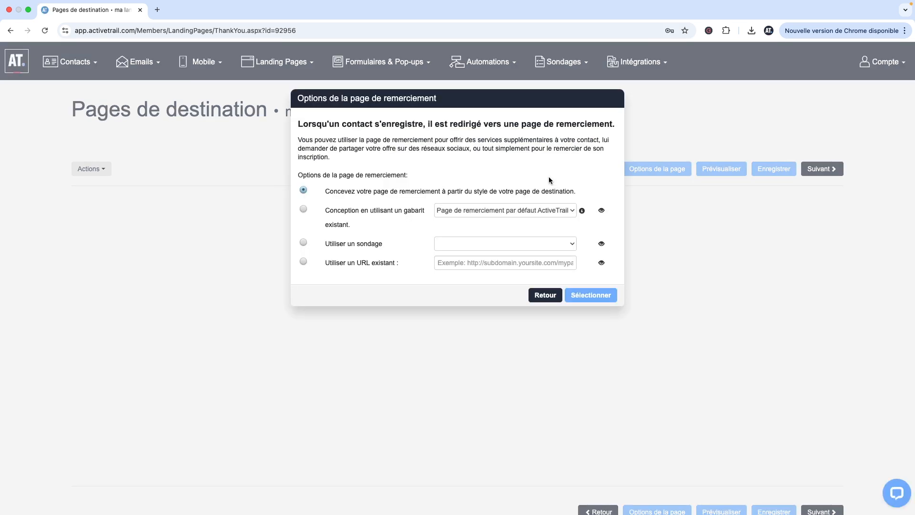
# - Keep the thank-you page designed from the landing page's style and continue to the properties step
pyautogui.click(590, 296)
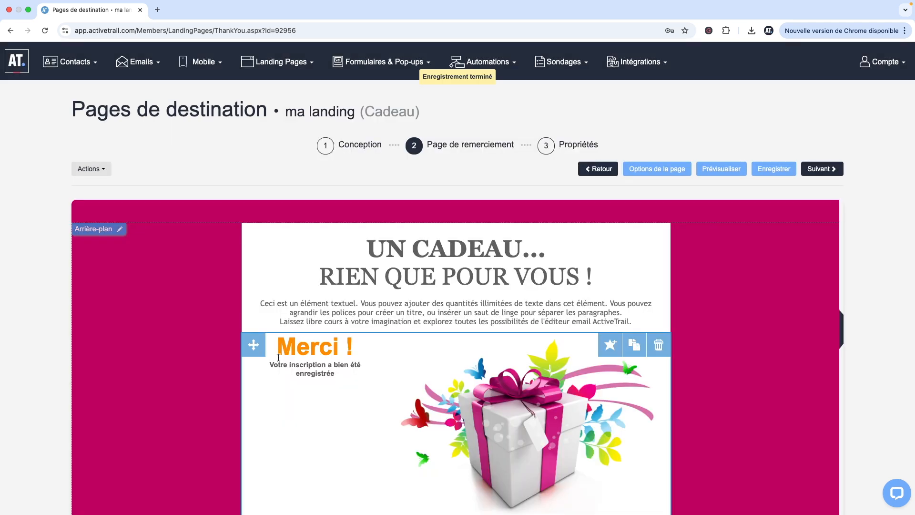
pyautogui.click(317, 352)
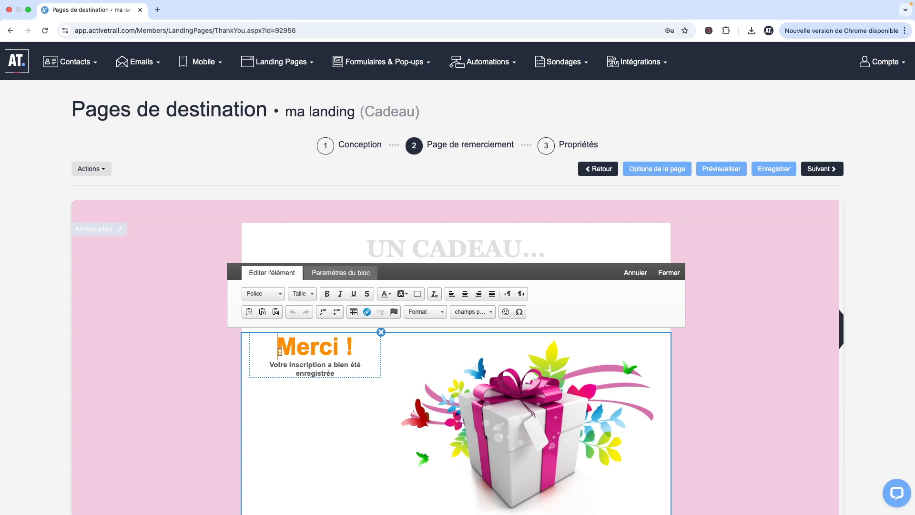
pyautogui.click(700, 314)
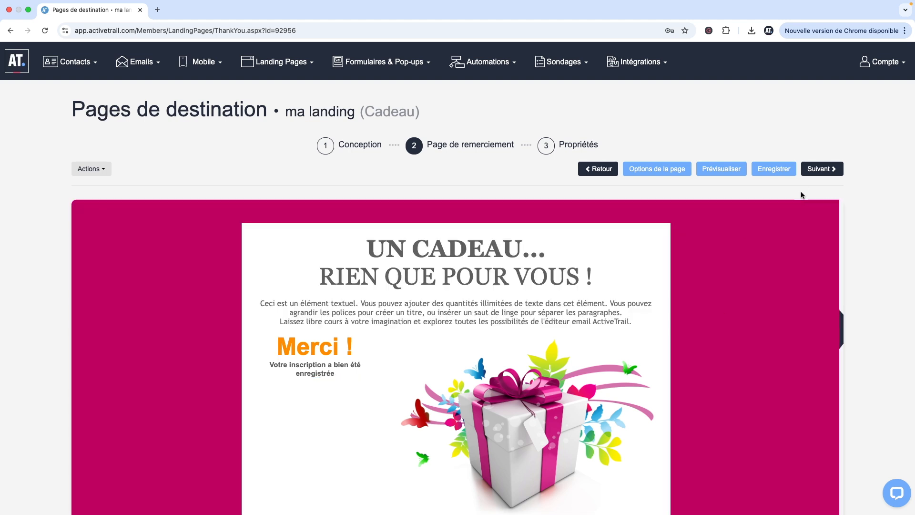
pyautogui.click(816, 169)
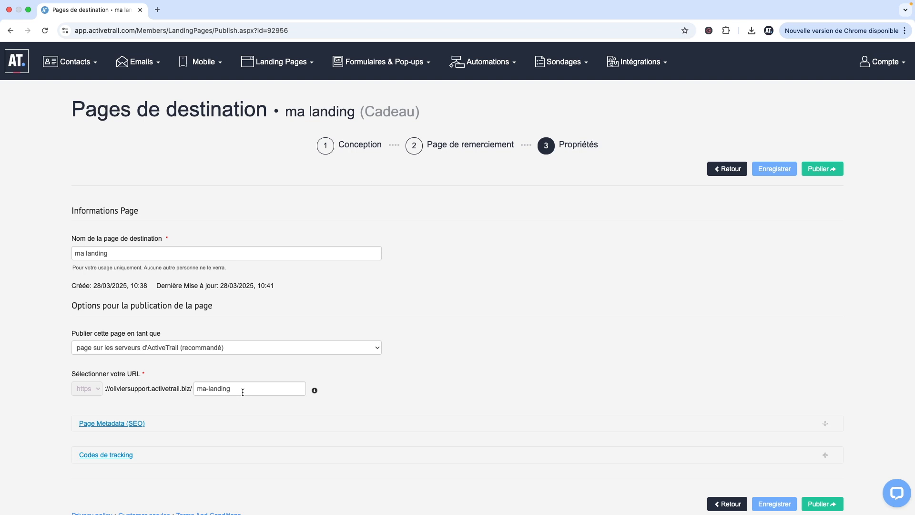
# - Change the page URL to malandingpage
pyautogui.click(208, 388)
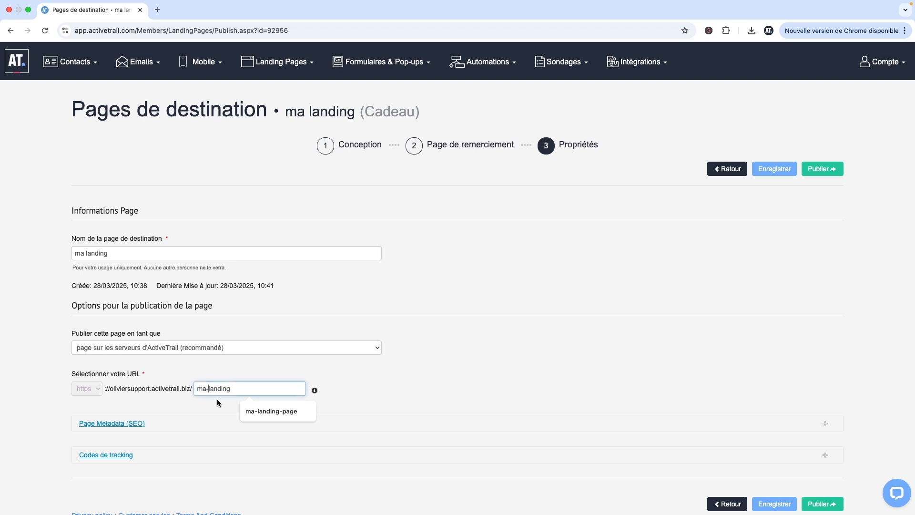
pyautogui.press('BackSpace')
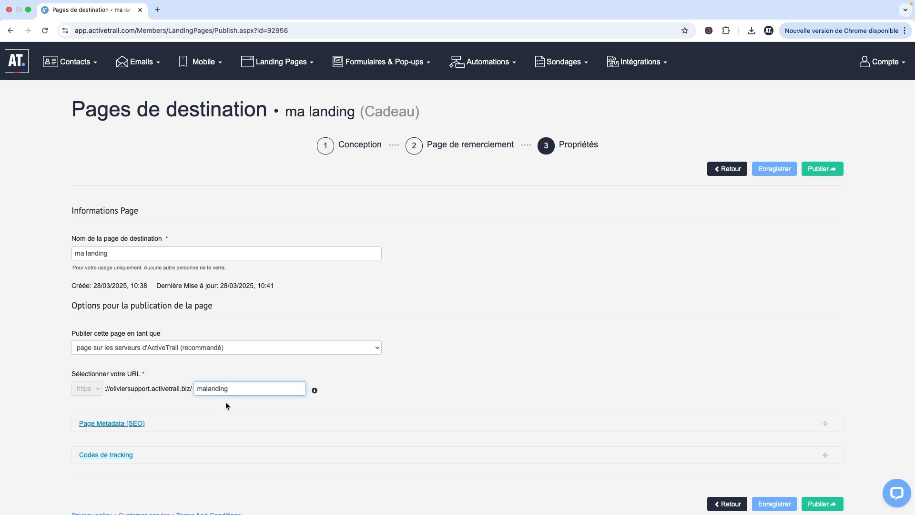
pyautogui.write('page')
pyautogui.click(348, 379)
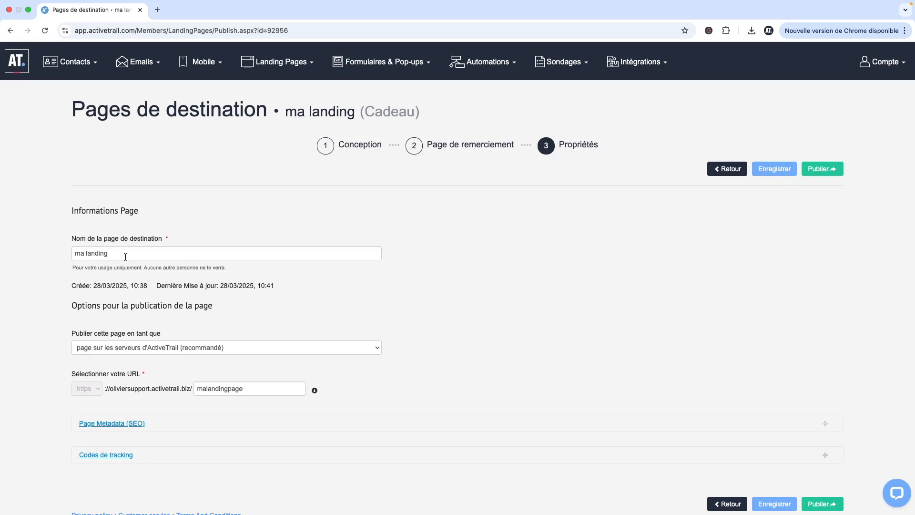
# - Publish the page on ActiveTrail's servers and open the published page's URL to view it
pyautogui.click(206, 349)
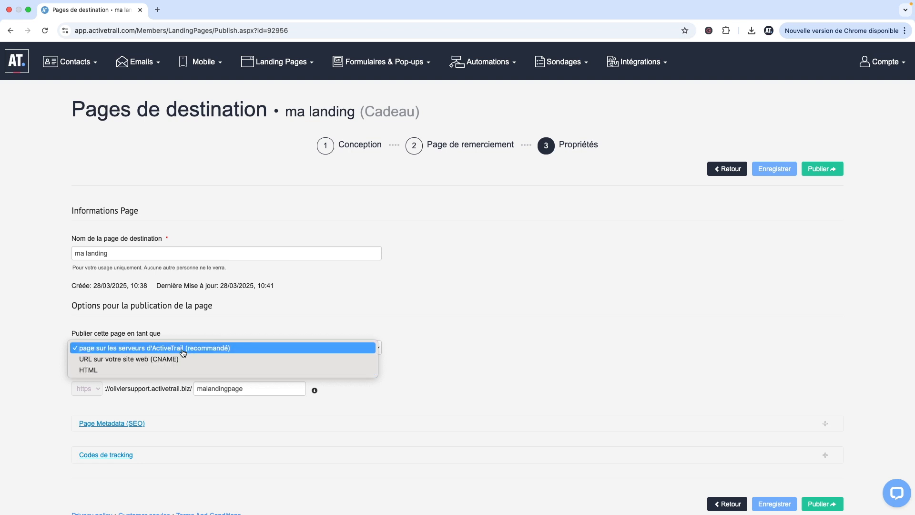
pyautogui.click(202, 350)
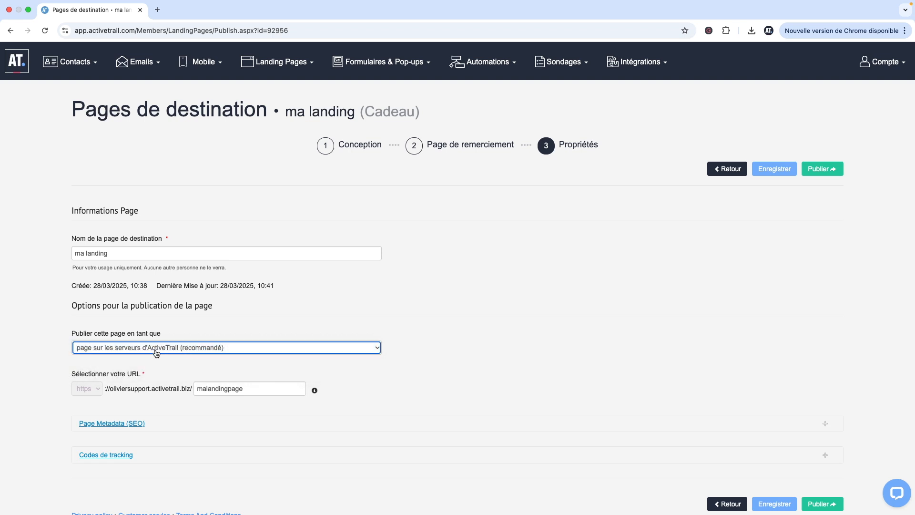
pyautogui.click(785, 209)
pyautogui.click(820, 171)
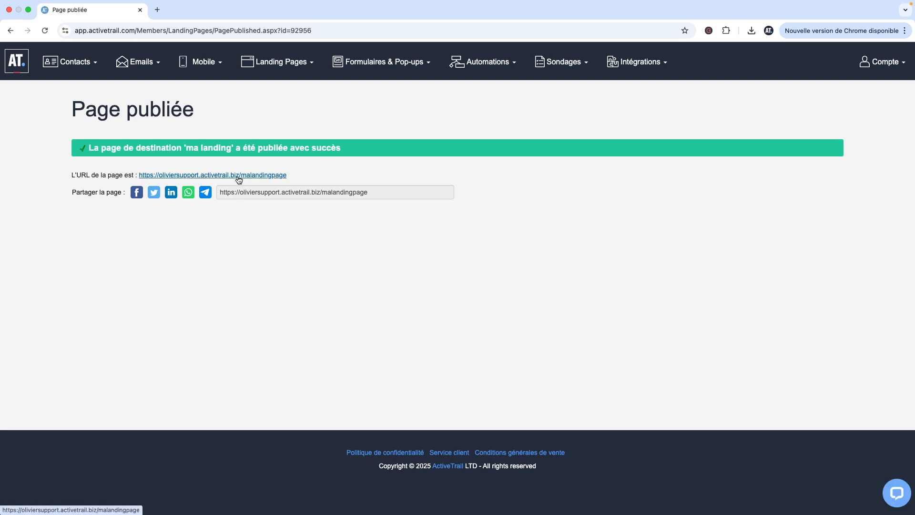
pyautogui.click(242, 176)
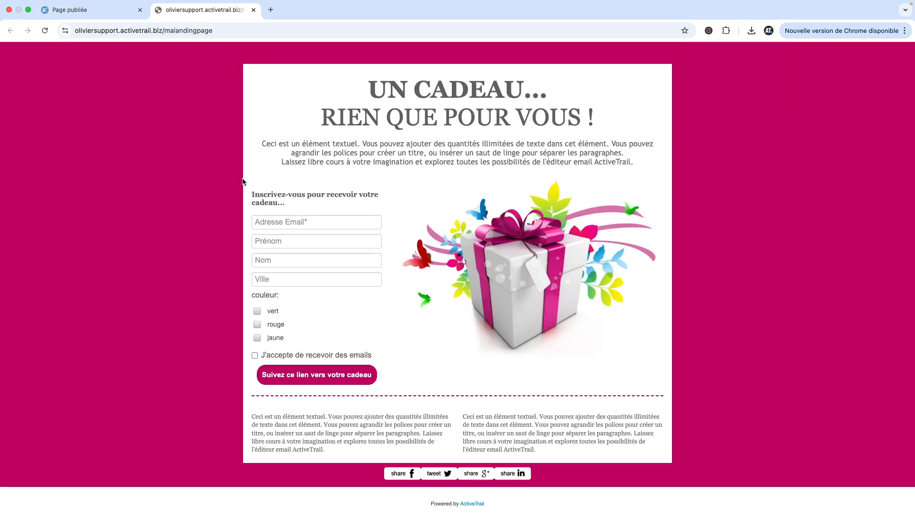
pyautogui.click(254, 10)
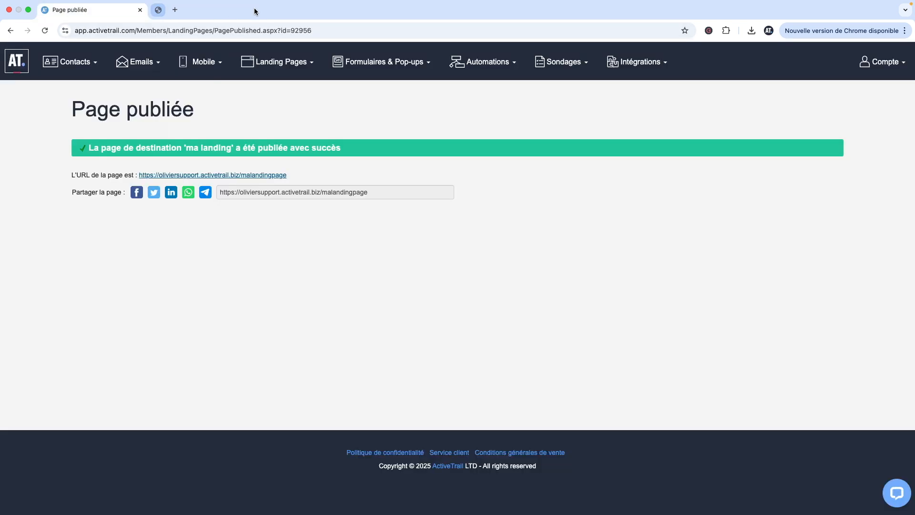
# - Pause ma landing from the landing pages list and open its report
pyautogui.click(269, 63)
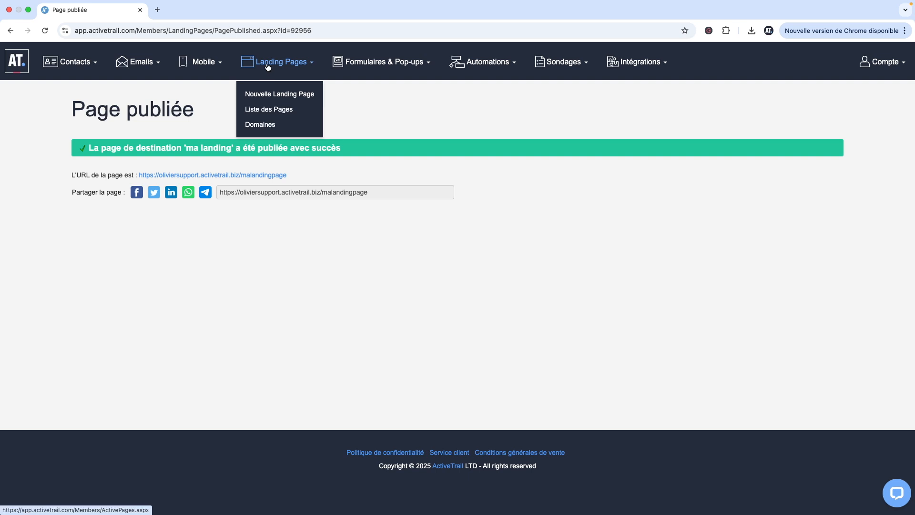
pyautogui.click(274, 111)
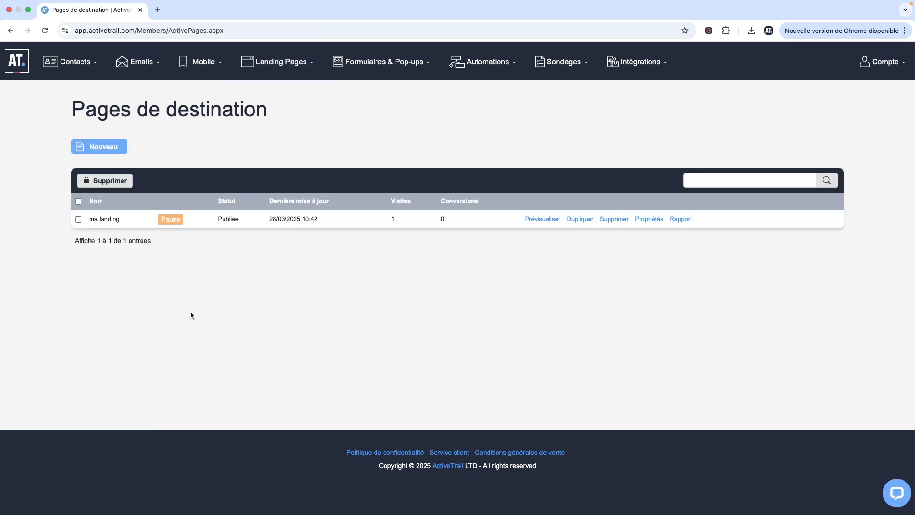
pyautogui.click(171, 219)
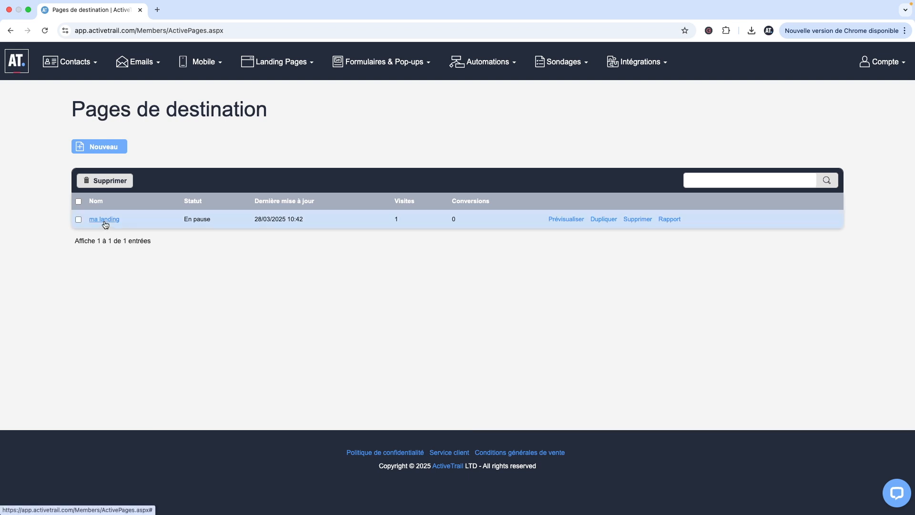
pyautogui.click(663, 222)
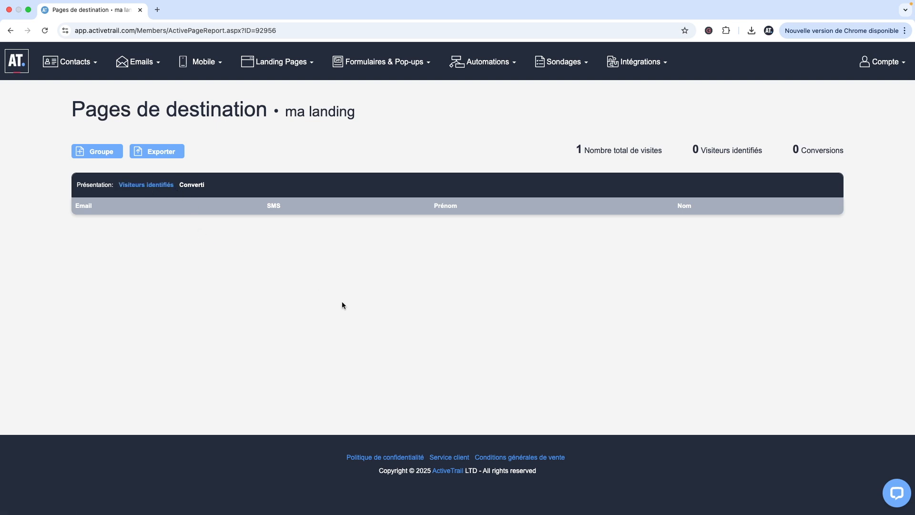
pyautogui.click(123, 111)
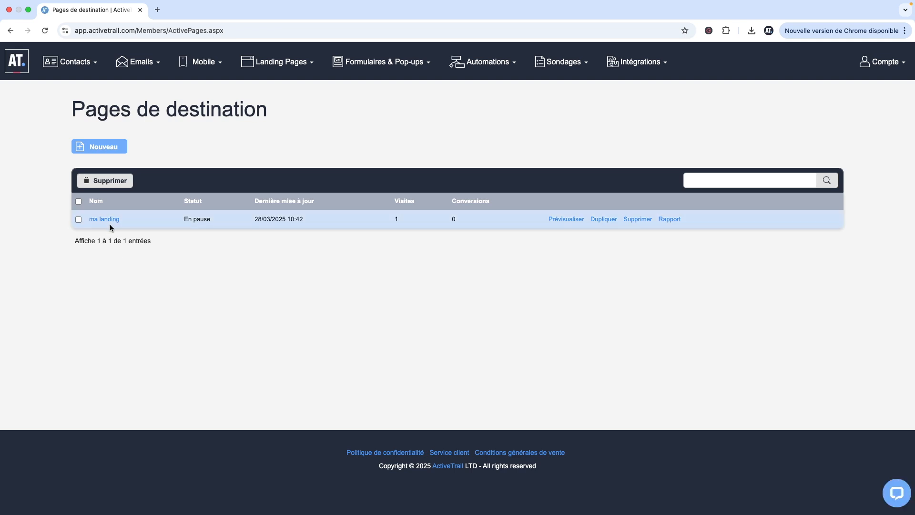
# - Reopen ma landing in the editor and publish it again
pyautogui.click(102, 220)
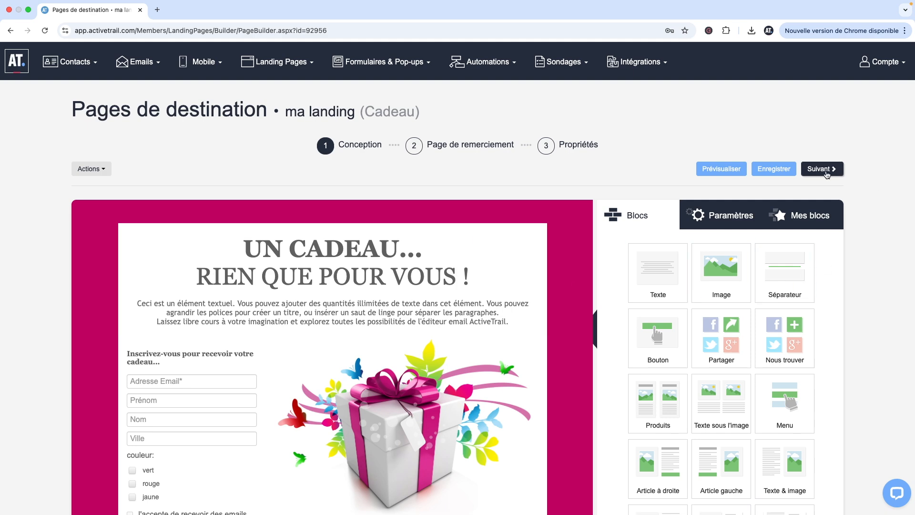
pyautogui.scroll(-3, 474, 441)
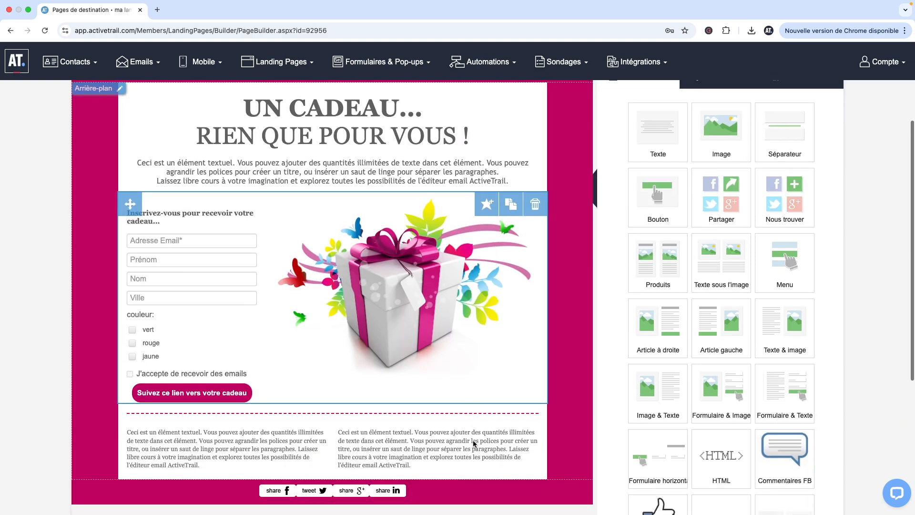
pyautogui.scroll(3, 473, 443)
pyautogui.click(815, 162)
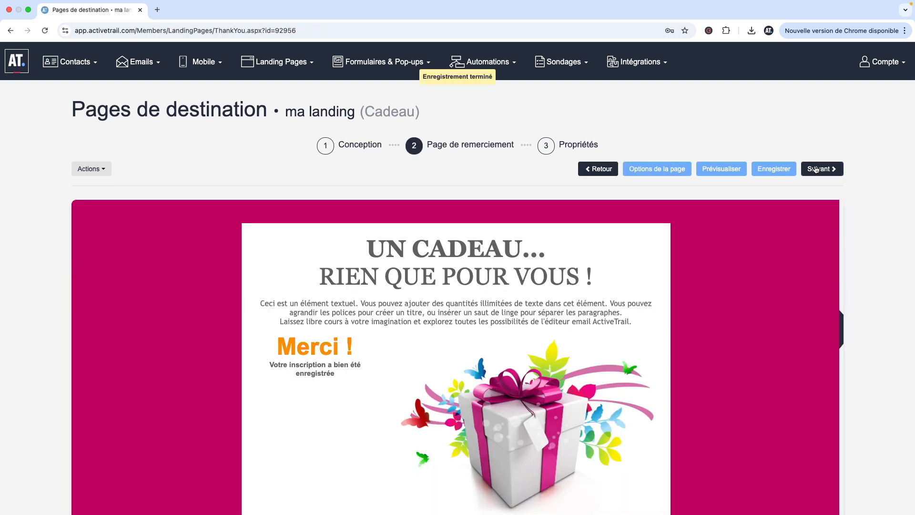
pyautogui.click(816, 168)
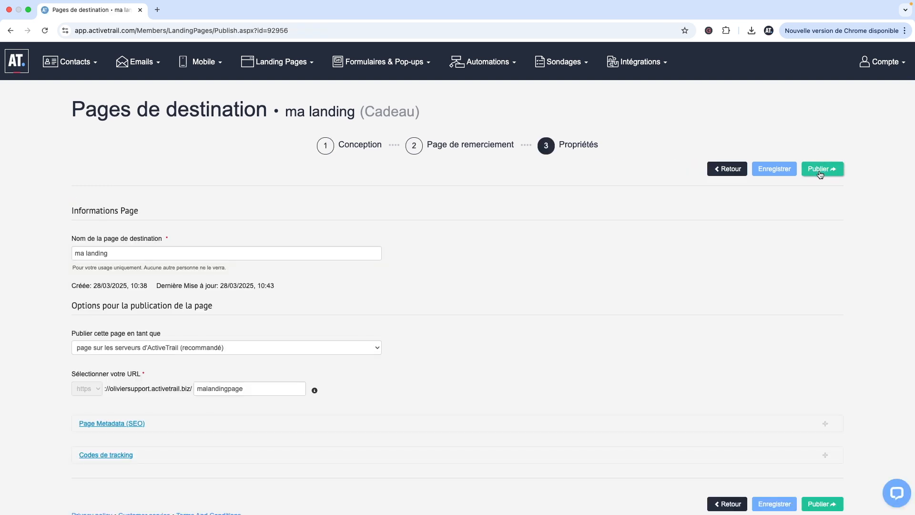
pyautogui.click(820, 171)
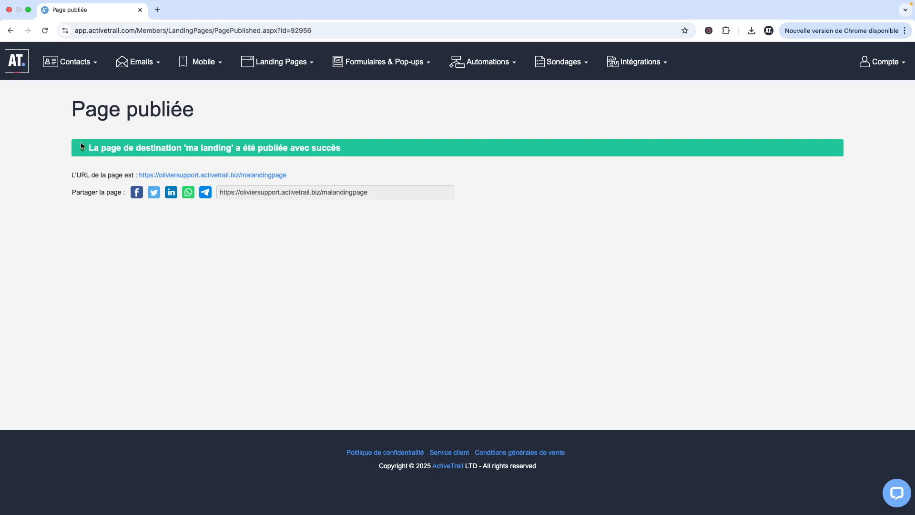
# - Start a new standard e-mail campaign
pyautogui.moveTo(129, 64)
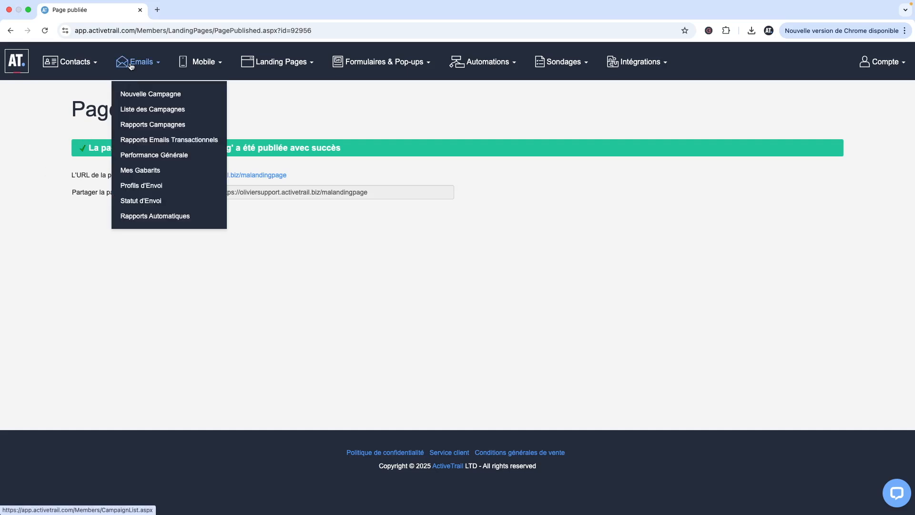
pyautogui.click(141, 94)
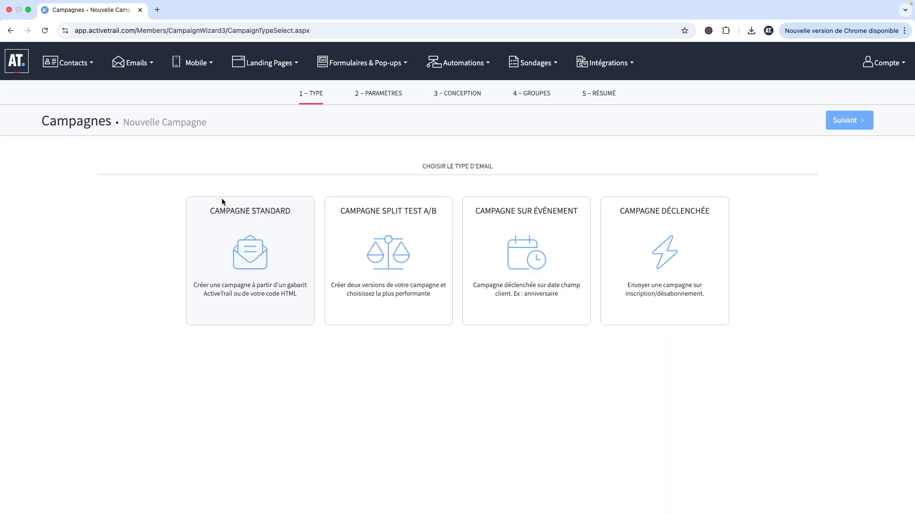
pyautogui.click(237, 224)
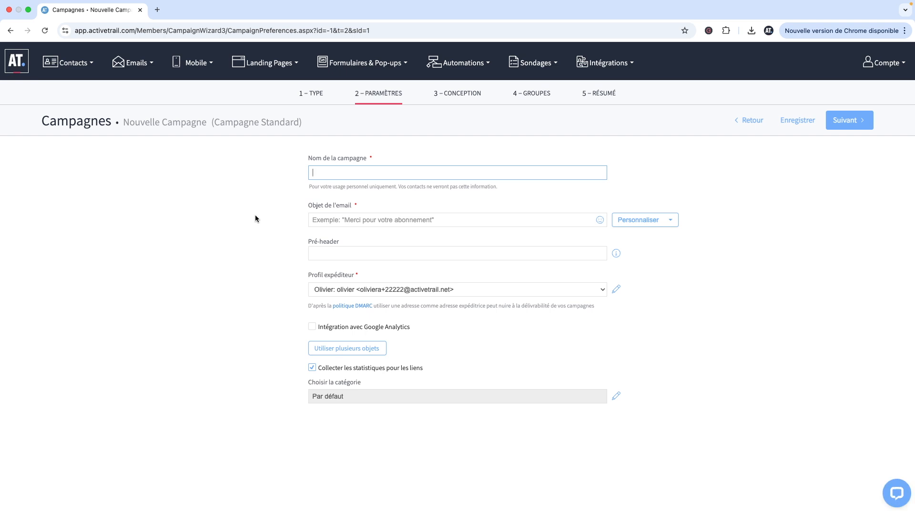
# - Name the campaign ma campagne with subject Merci pour votre inscription, and continue
pyautogui.write('ma campagne')
pyautogui.click(323, 222)
pyautogui.click(377, 244)
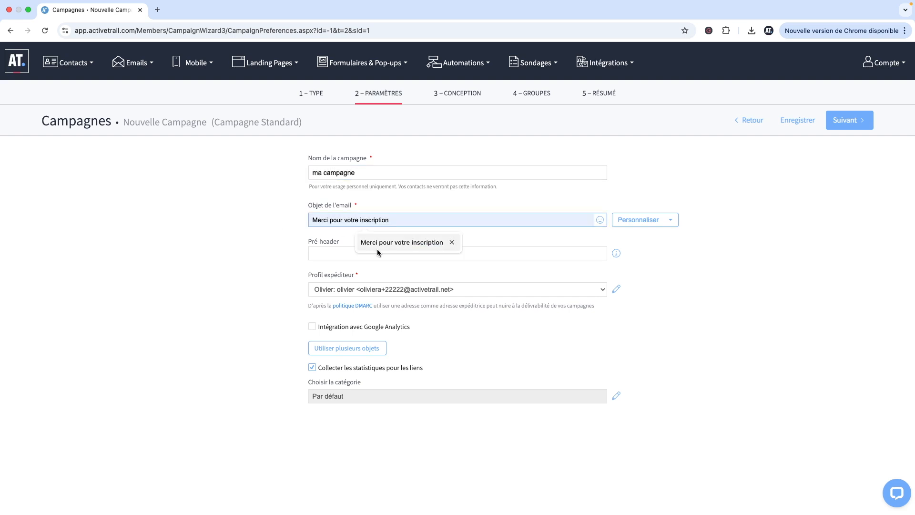
pyautogui.click(845, 121)
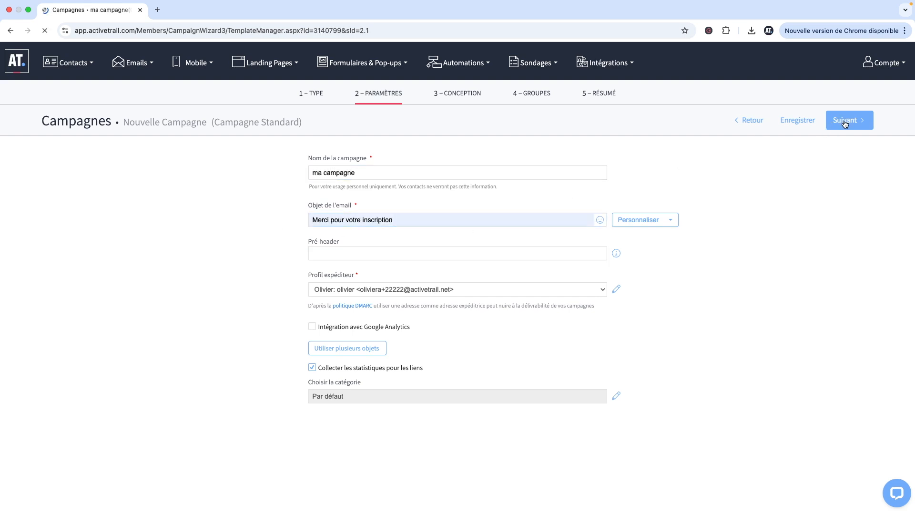
# - Choose a blank template and add image, text and button blocks to the e-mail
pyautogui.click(178, 263)
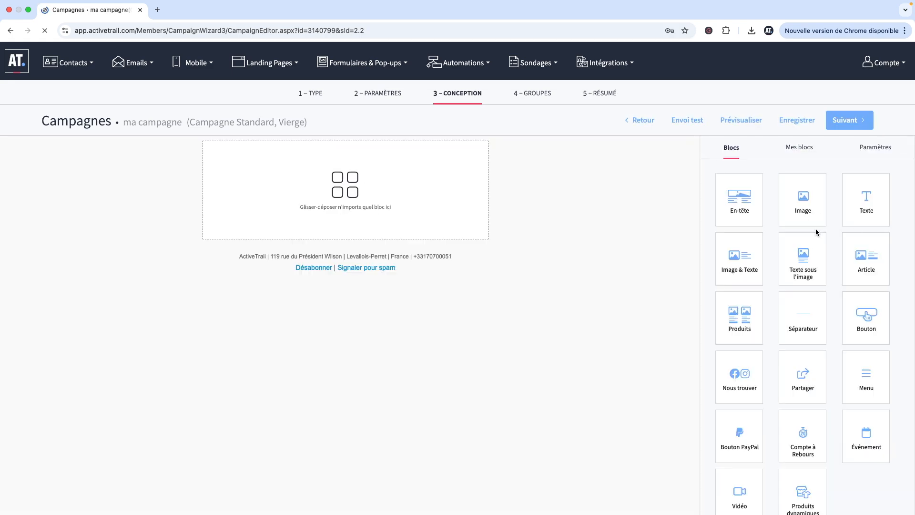
pyautogui.moveTo(783, 206); pyautogui.dragTo(399, 189)
pyautogui.moveTo(878, 196); pyautogui.dragTo(404, 192)
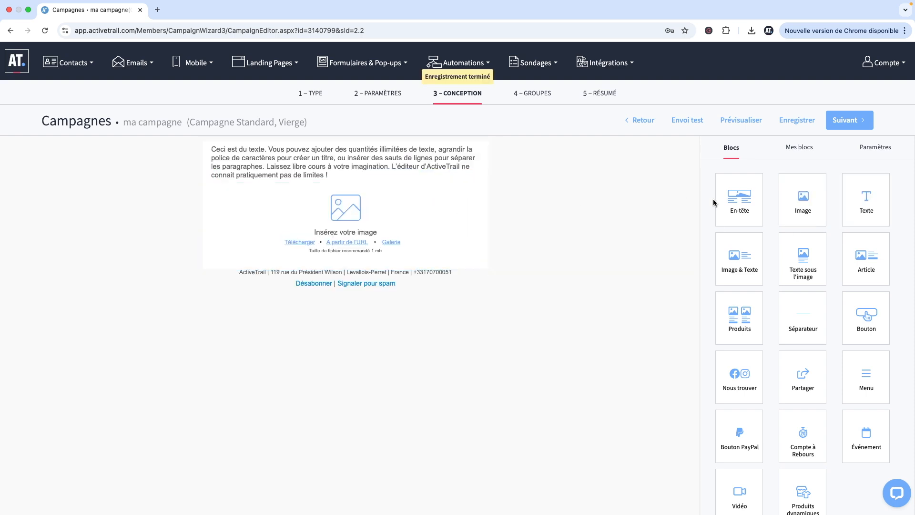
pyautogui.moveTo(850, 302); pyautogui.dragTo(372, 225)
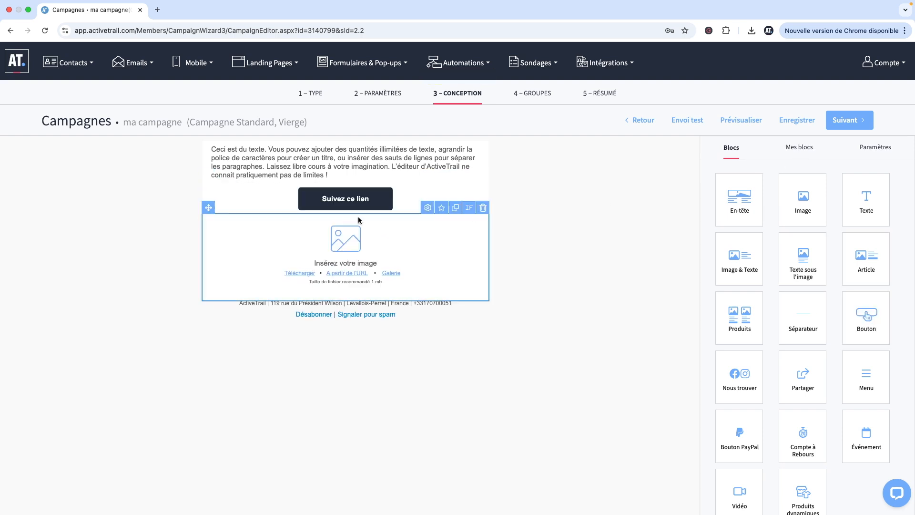
# - Edit the button's link so it points to the published landing page ma landing
pyautogui.click(335, 206)
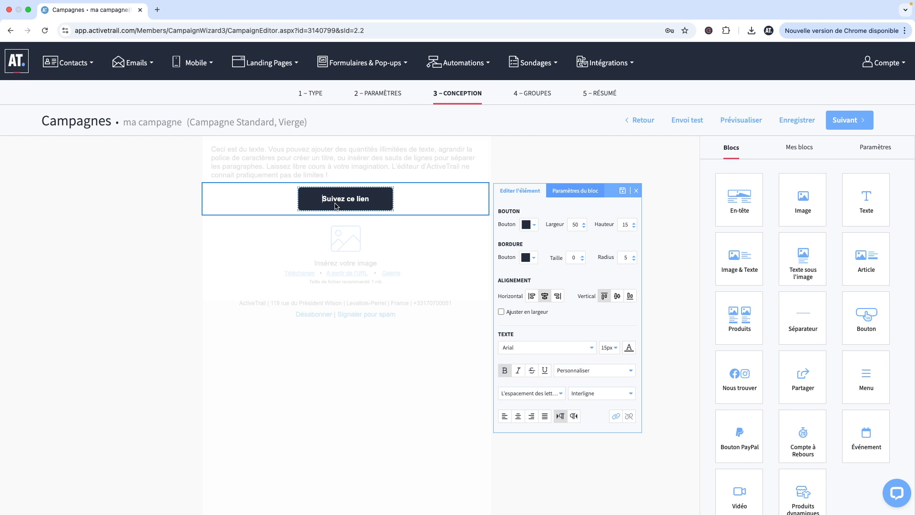
pyautogui.press('super+a')
pyautogui.click(616, 415)
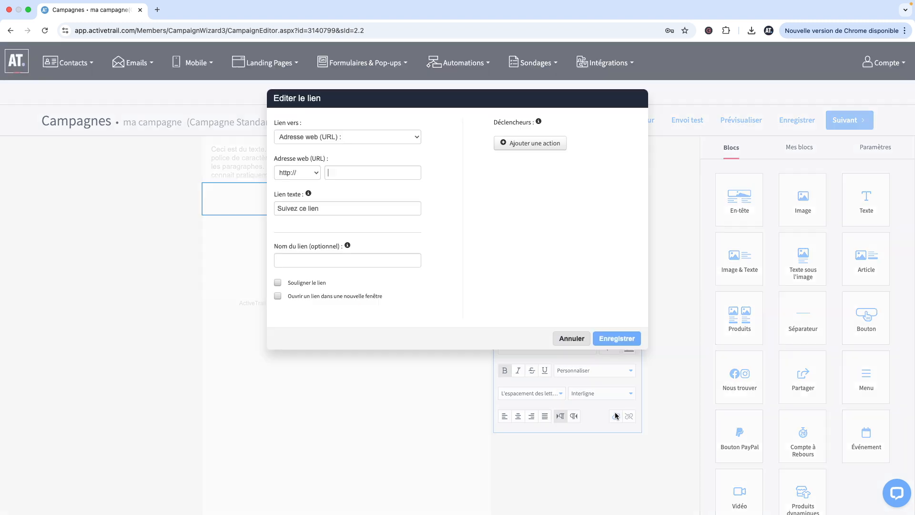
pyautogui.click(303, 137)
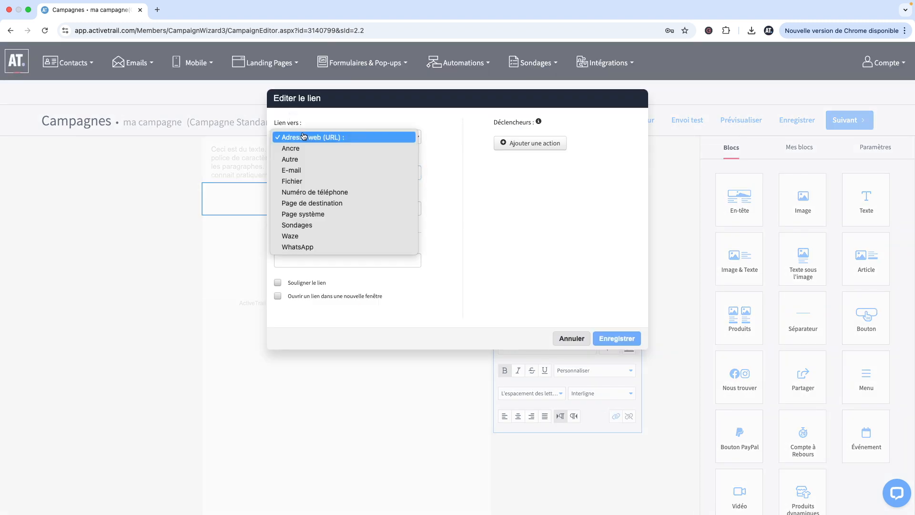
pyautogui.click(320, 203)
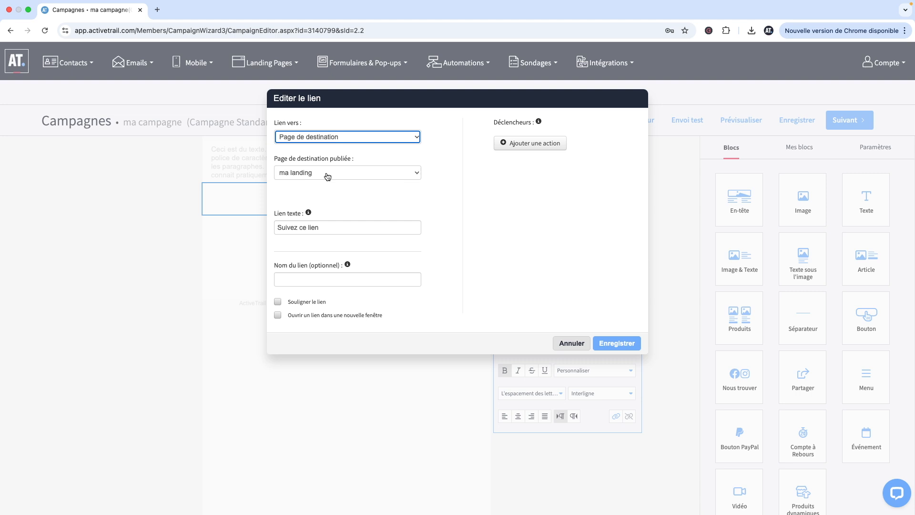
pyautogui.click(316, 176)
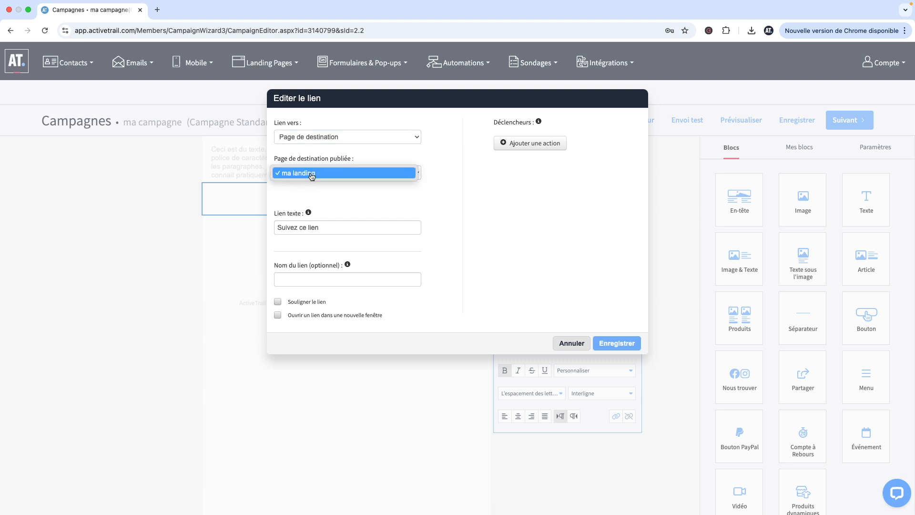
pyautogui.click(476, 196)
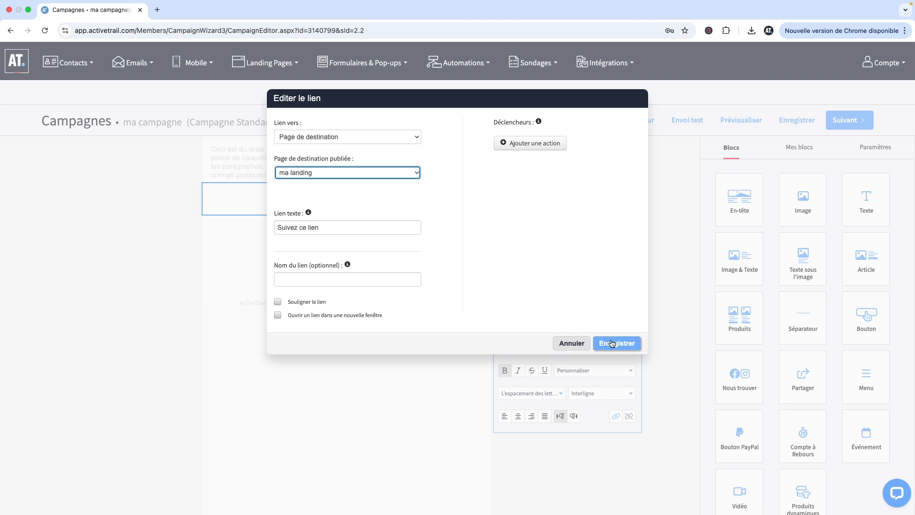
# - Set the button's link text to cliquez ici and save the link
pyautogui.tripleClick(303, 227)
pyautogui.write('cliqu')
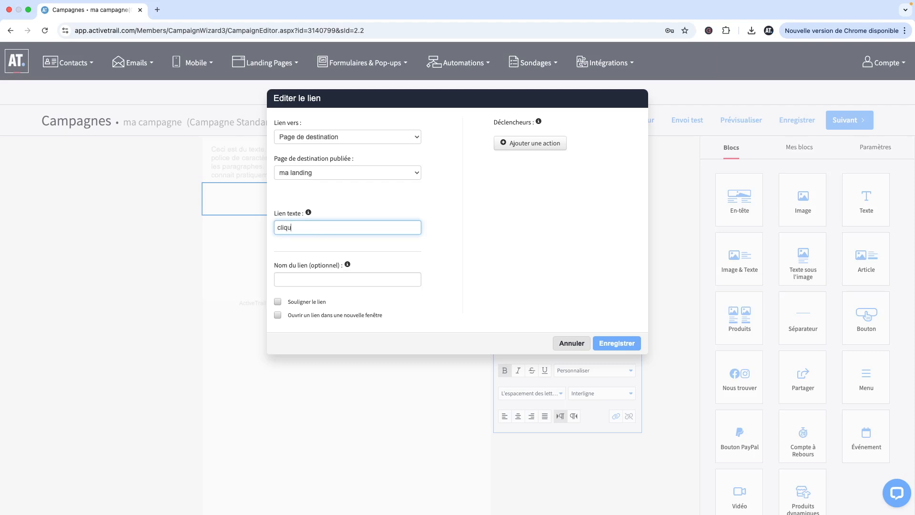
pyautogui.write('ez ici')
pyautogui.click(620, 341)
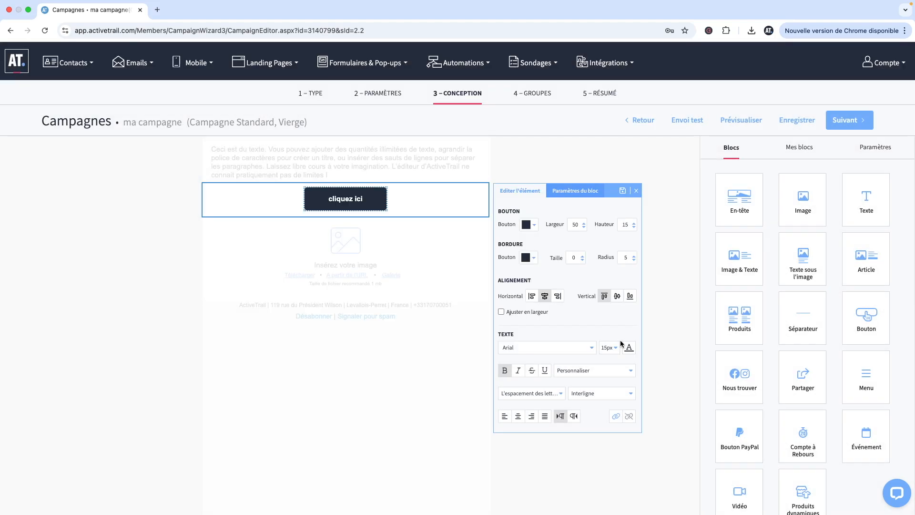
pyautogui.click(652, 209)
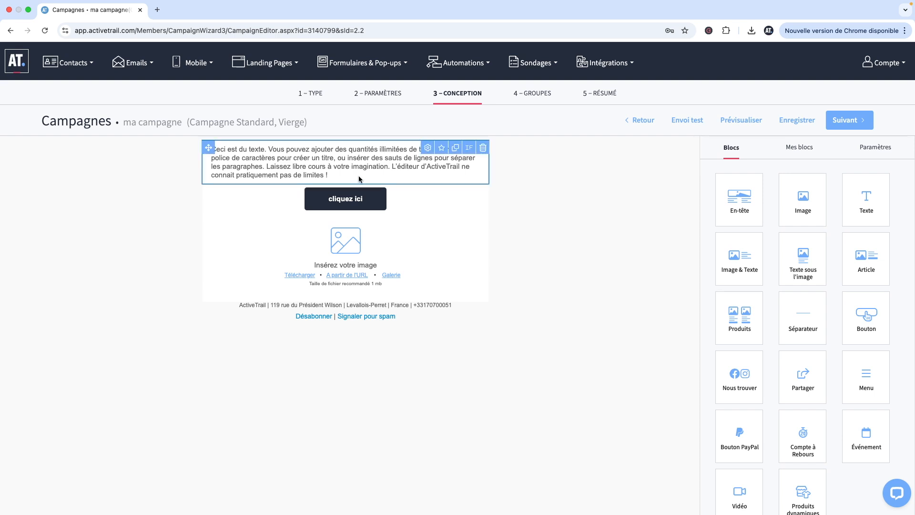
# - Return to the account home page
pyautogui.click(17, 61)
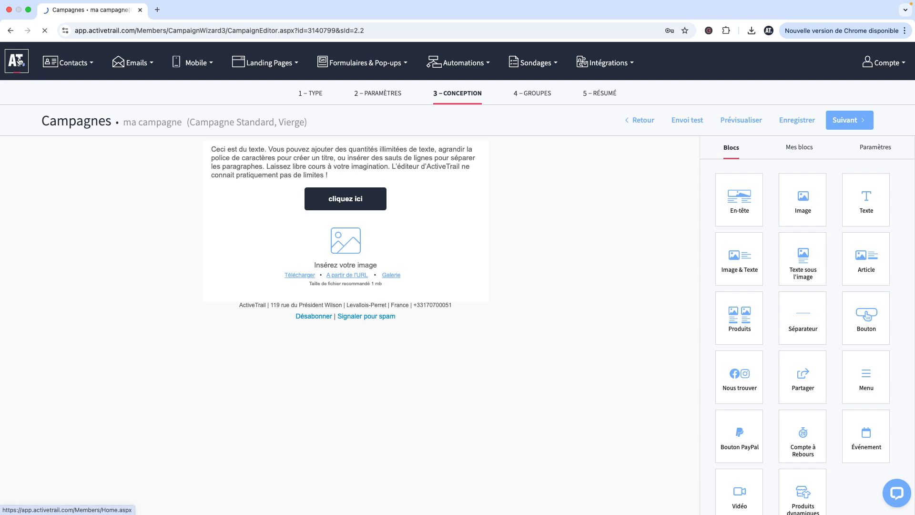